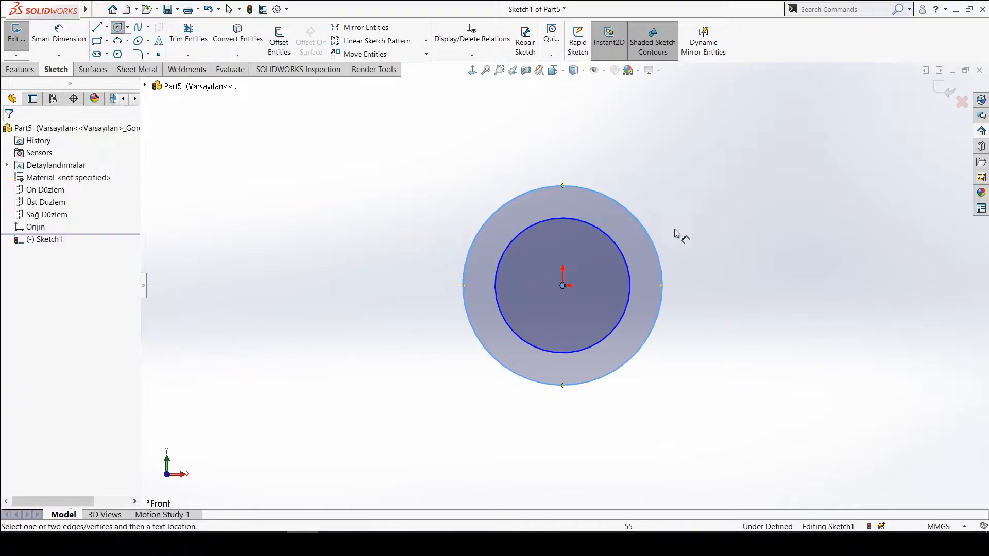
Set the inner concentric circle's diameter to 30 mm and the outer circle's diameter to 46 mm
left_click(629, 271)
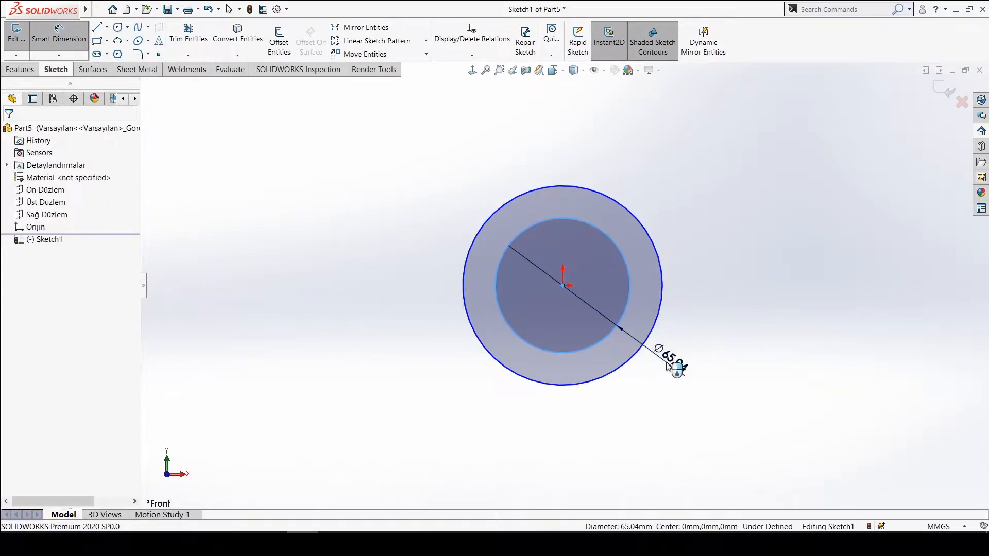
left_click(668, 366)
type("30")
key("Return")
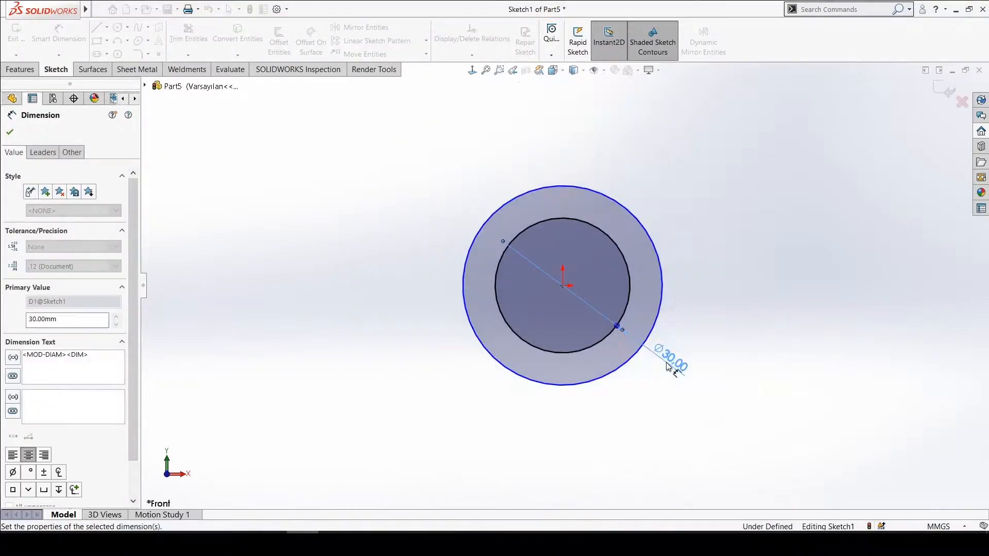
left_click(630, 359)
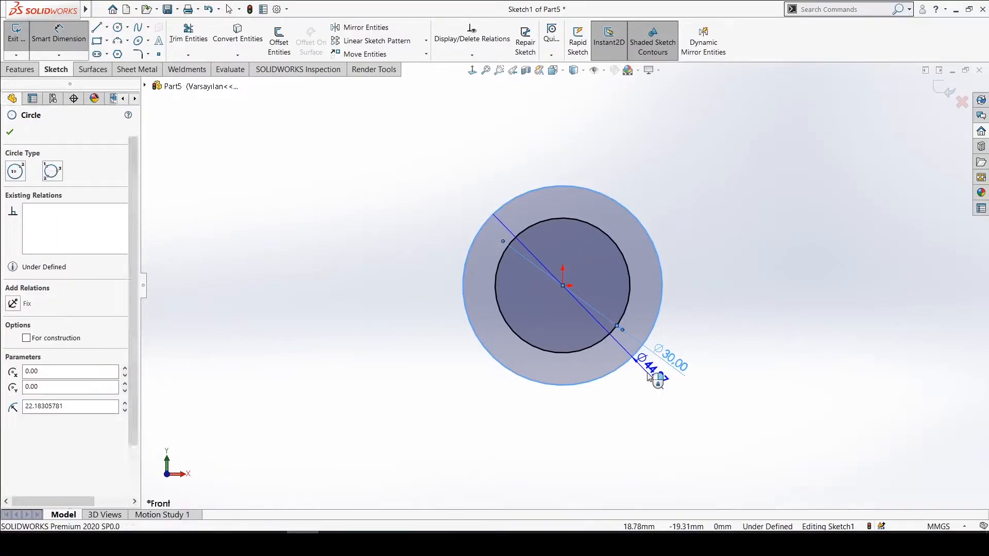
left_click(655, 372)
key("Return")
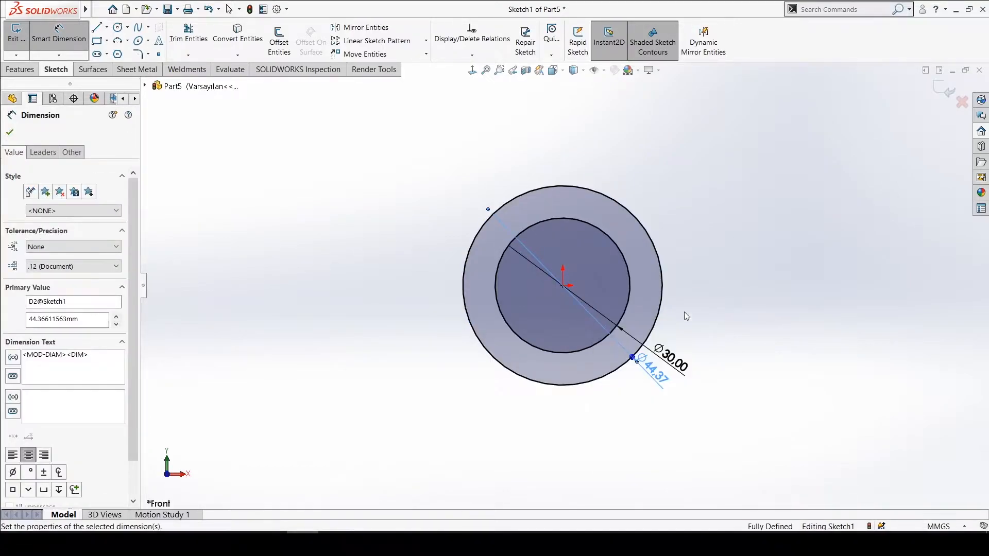
Draw a separate circle up and to the right of the concentric circles and set its diameter to 30 mm
right_click_drag(729, 266, 797, 230)
left_click(766, 169)
left_click(787, 106)
right_click_drag(809, 287, 801, 235)
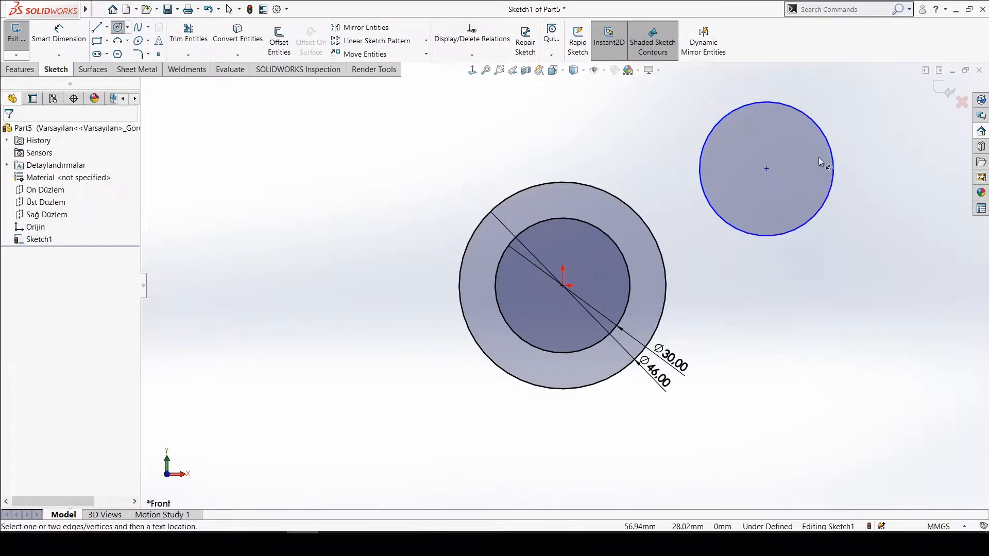
left_click(820, 130)
left_click(835, 125)
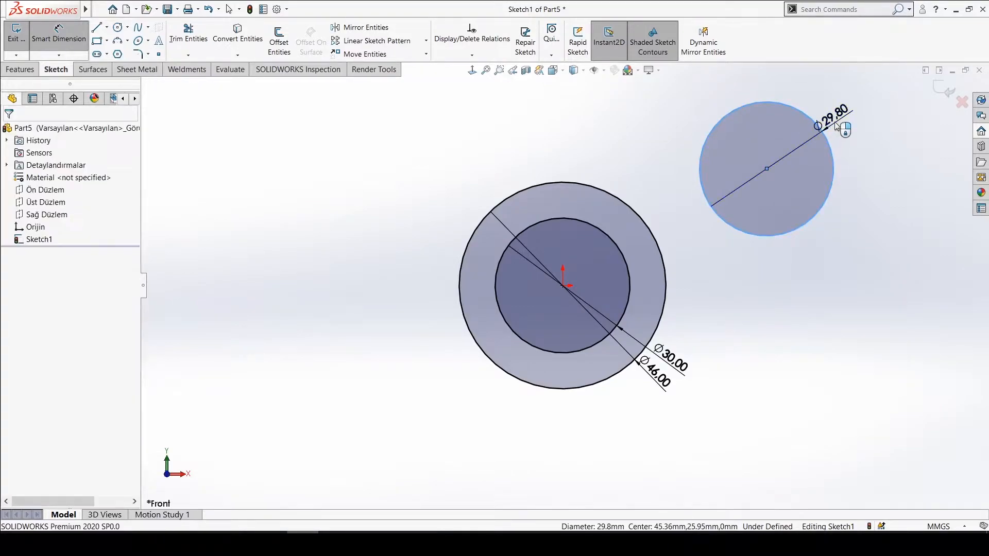
type("30")
key("Return")
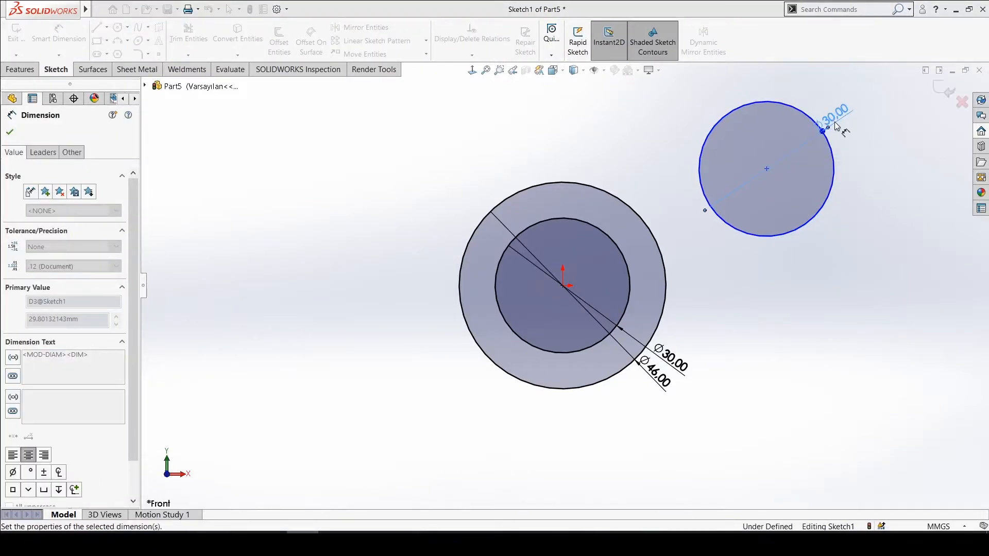
Set the vertical distance between the centres of the 46 mm circle and the separate 30 mm circle to 12 mm
left_click(672, 274)
left_click(720, 225)
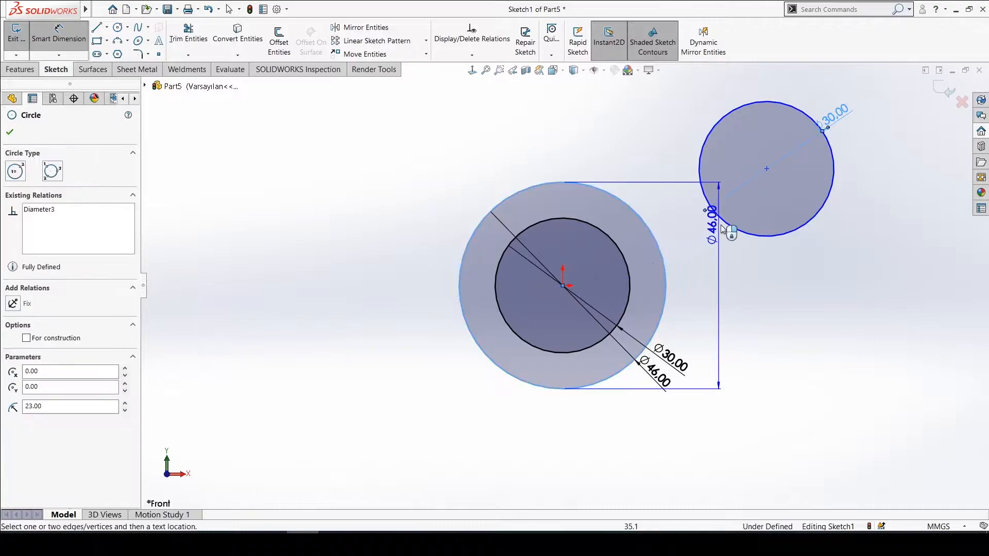
left_click(848, 233)
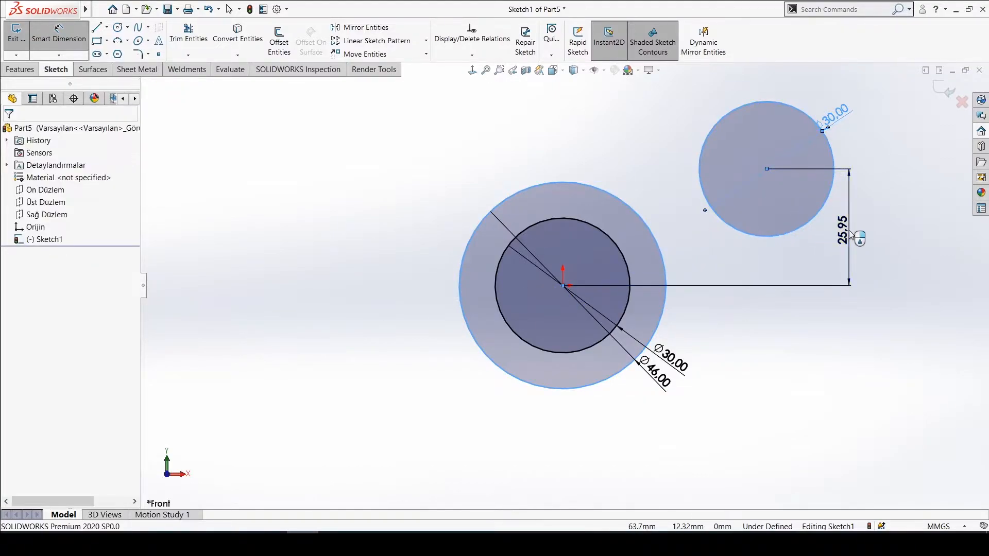
type("12")
key("Return")
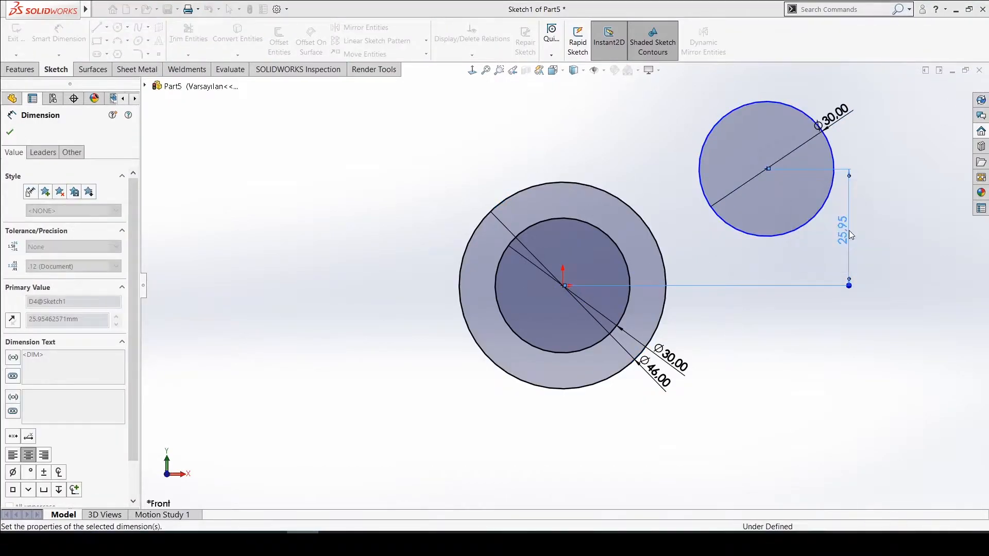
Set the horizontal distance between the centres of the 46 mm circle and the separate 30 mm circle to 35 mm
left_click(667, 313)
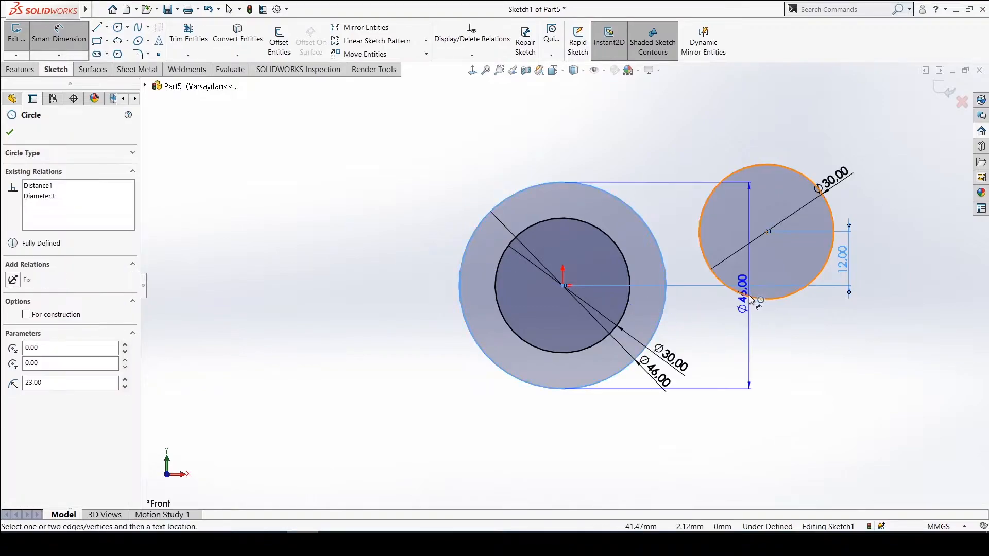
left_click(718, 279)
left_click(677, 433)
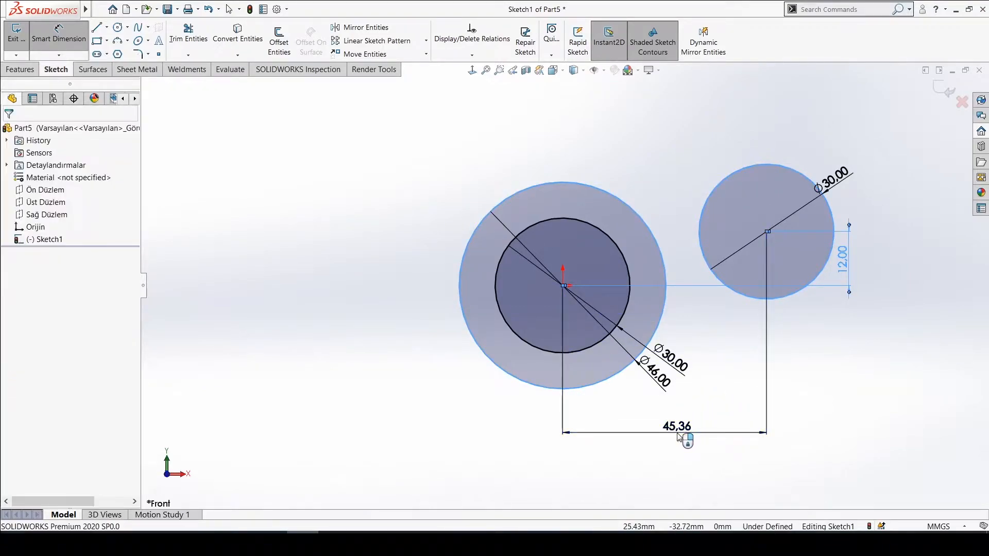
key("Return")
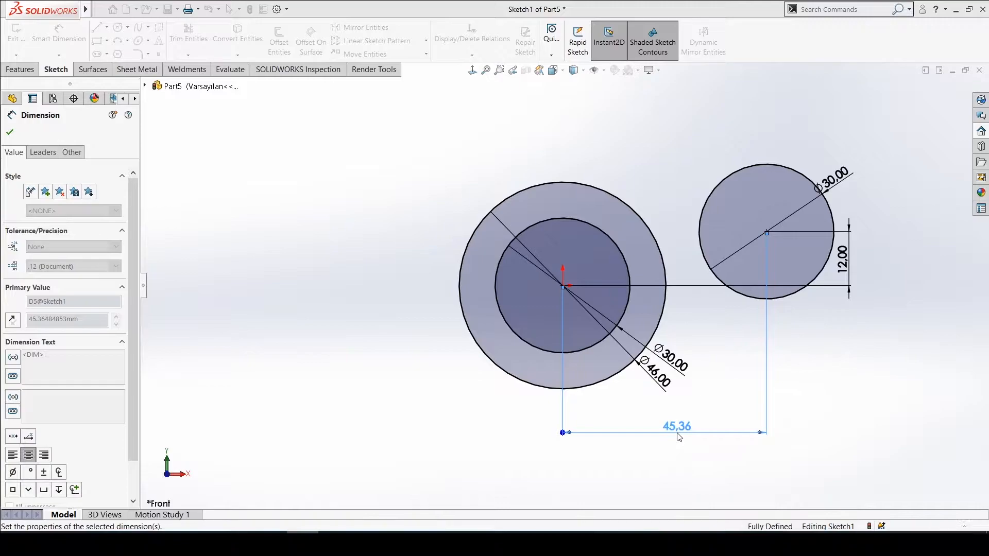
Draw a perimeter circle of about 4.7 mm radius below the junction, tangent to the 46 mm circle and the right-hand 30 mm circle
scroll(761, 247, "up", 3)
scroll(746, 242, "down", 2)
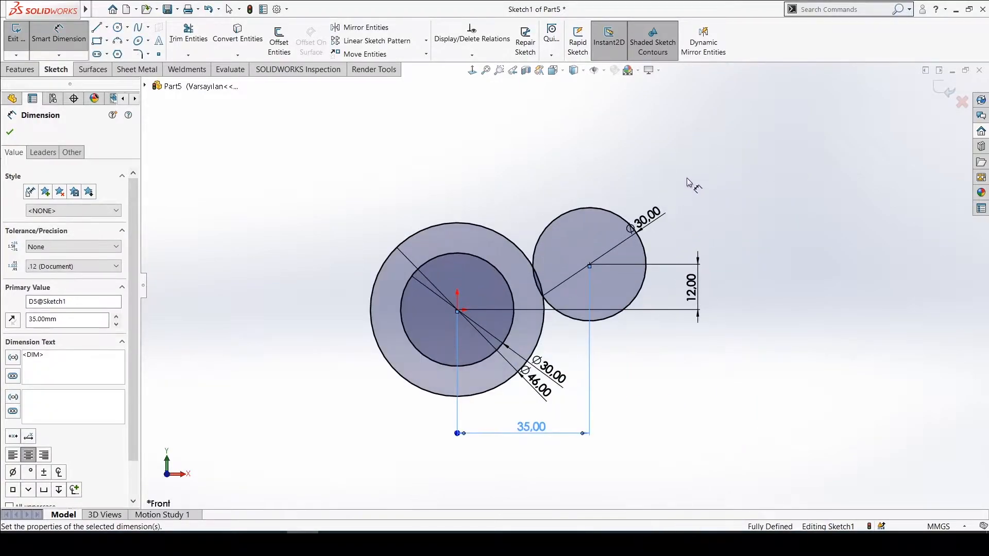
left_click(127, 28)
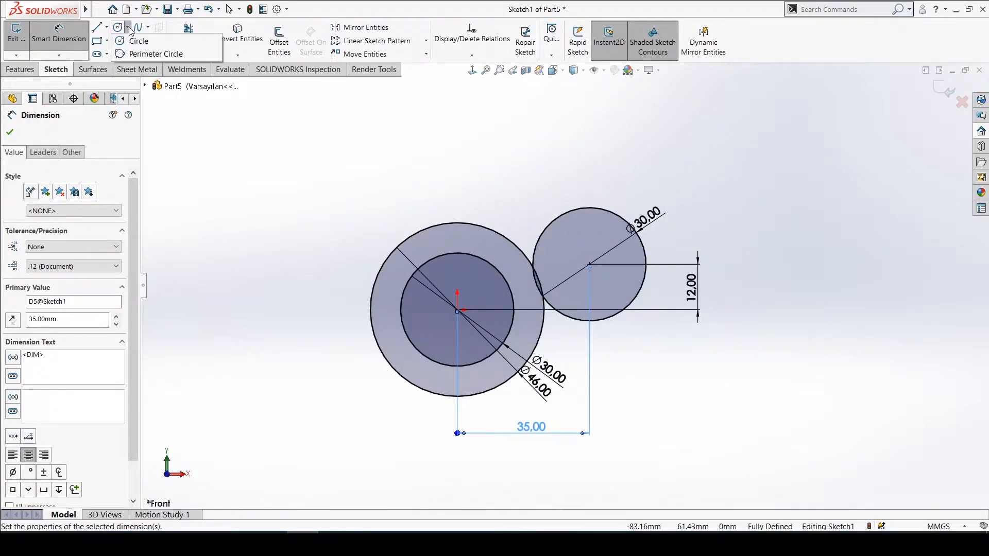
left_click(144, 54)
left_click(565, 349)
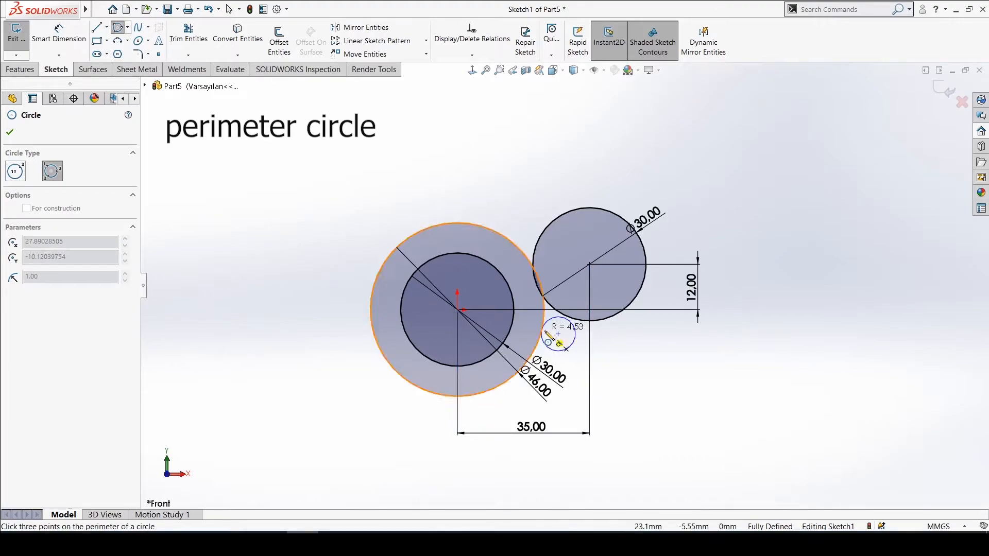
left_click(578, 322)
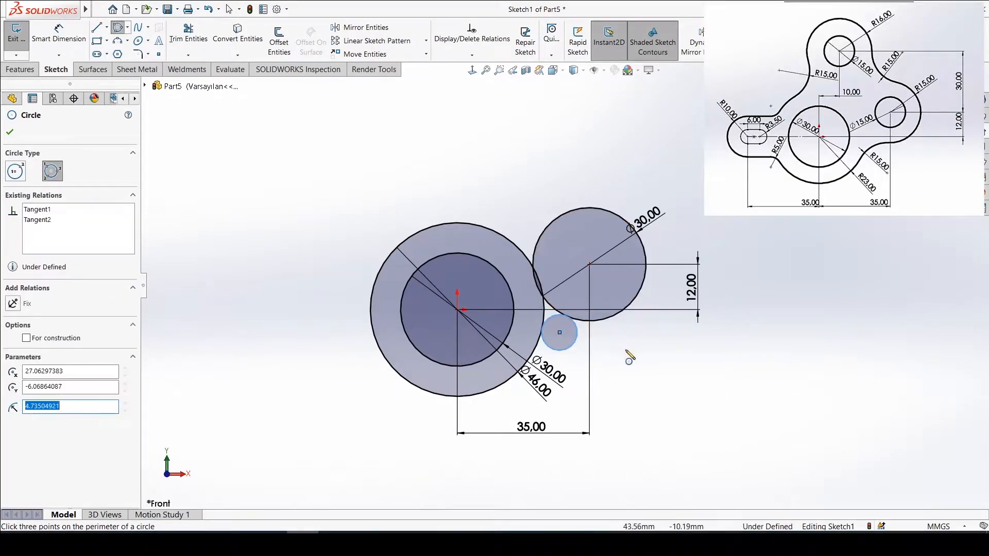
right_click(662, 362)
left_click(675, 367)
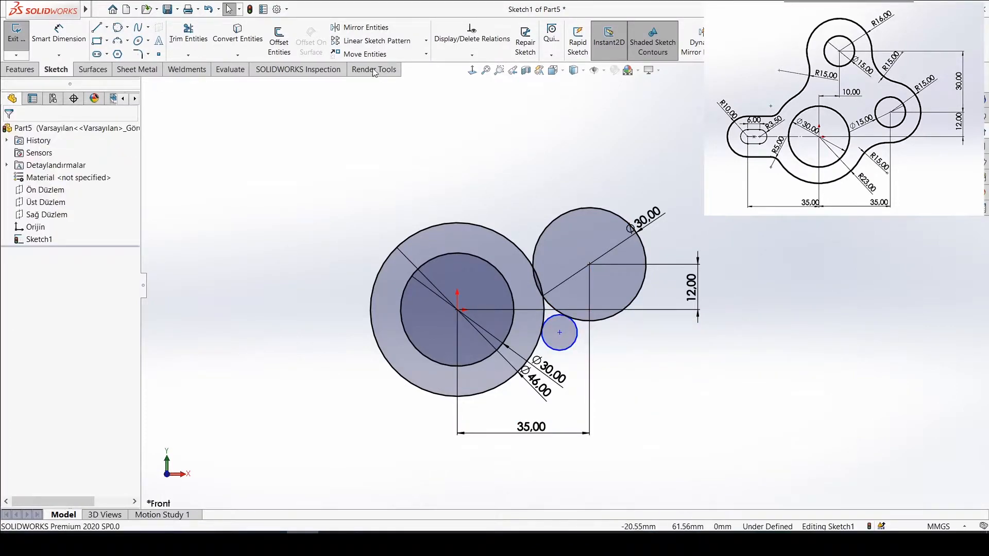
Trim the small tangent circle to its connecting arc and remove the overlapping arcs between the two large circles
left_click(188, 33)
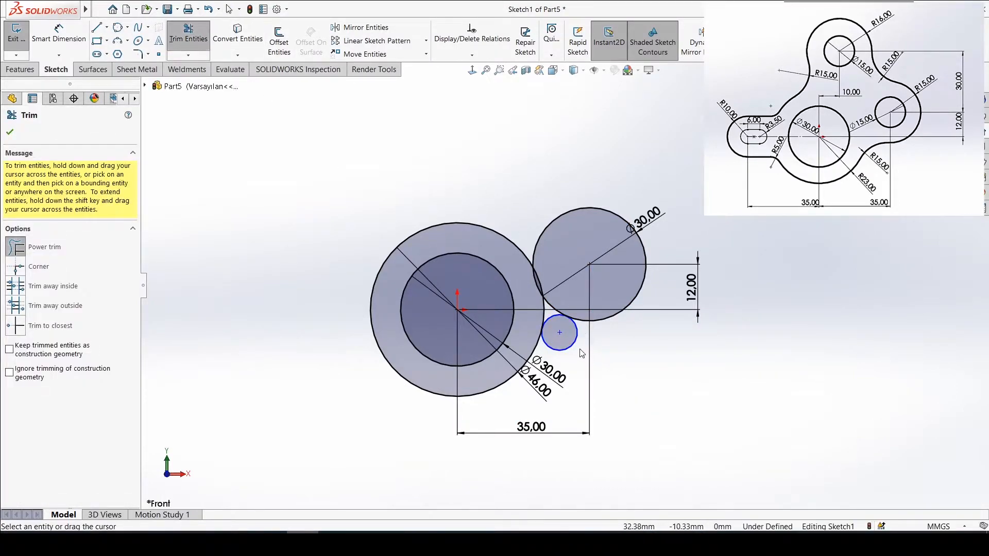
left_click_drag(581, 353, 573, 346)
mouse_move(542, 274)
left_mouse_down()
mouse_move(529, 290)
mouse_move(538, 310)
left_mouse_up()
Set the radius of the connecting arc below the junction to 15 mm
right_click_drag(482, 198, 483, 144)
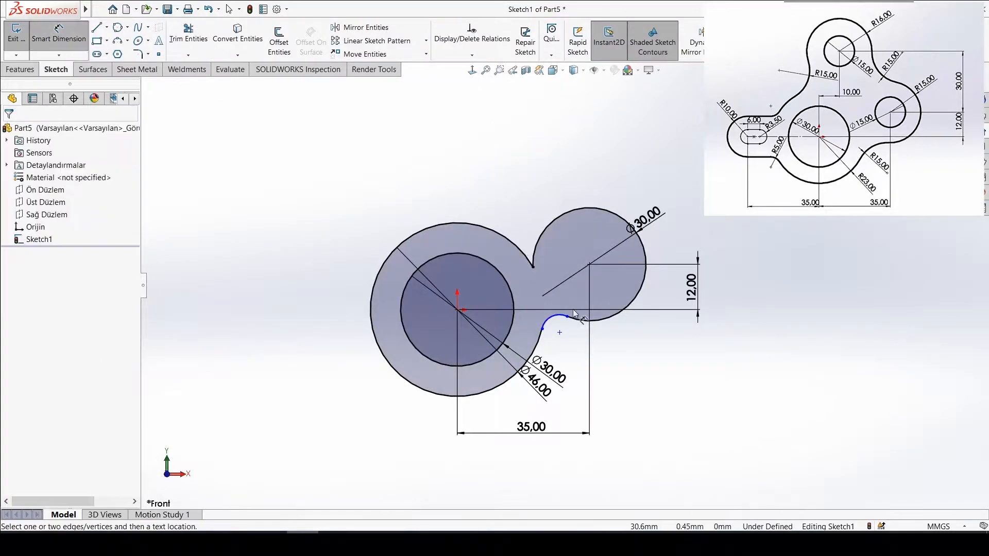
left_click(550, 323)
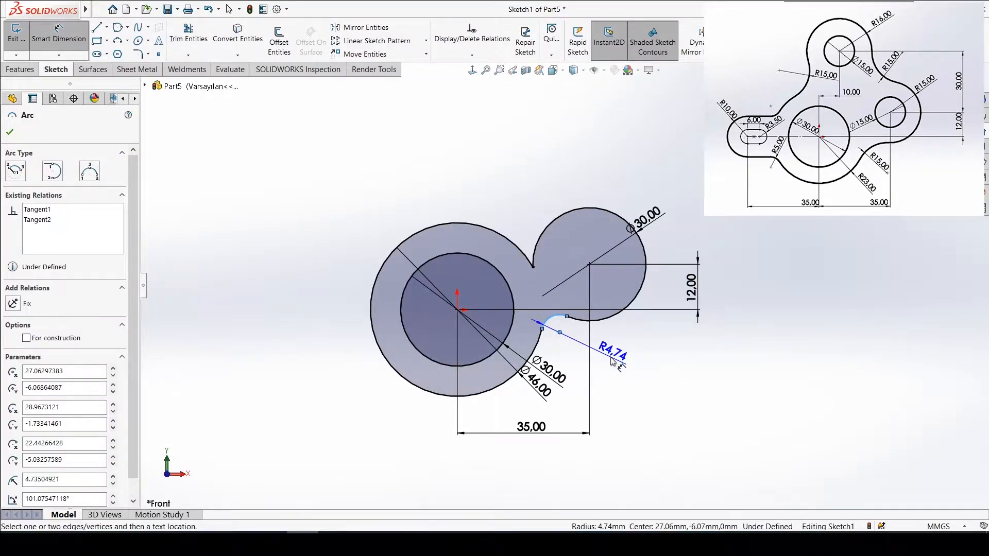
left_click(613, 362)
key("Return")
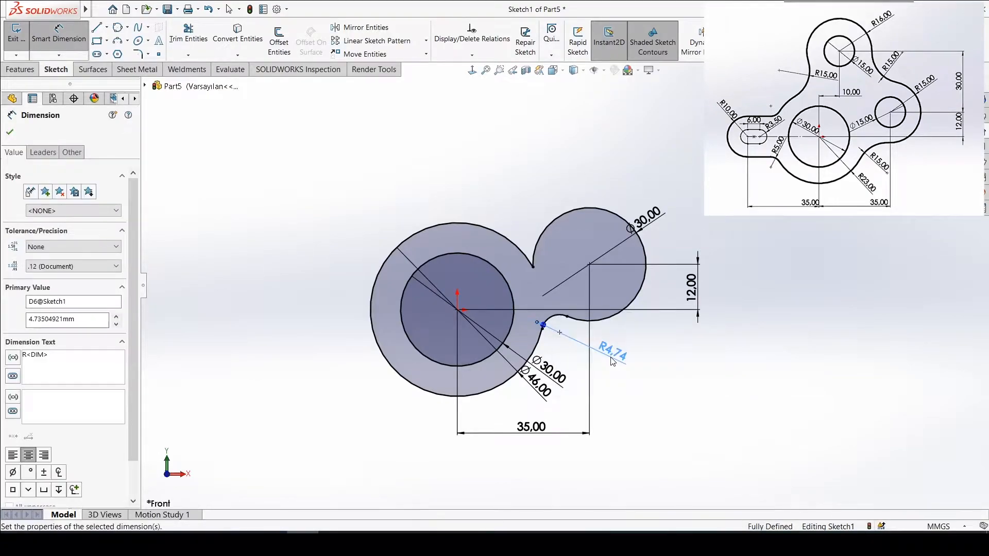
right_click(757, 216)
left_click(760, 241)
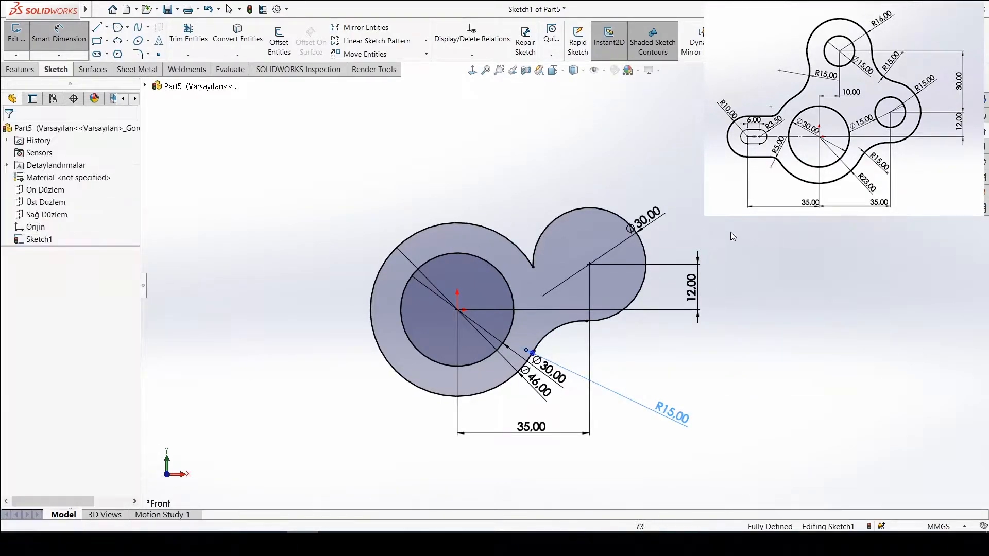
Draw a circle of about 34.6 mm diameter above the profile, slightly right of the origin
key("z")
middle_click_drag(565, 85, 489, 129, "ctrl")
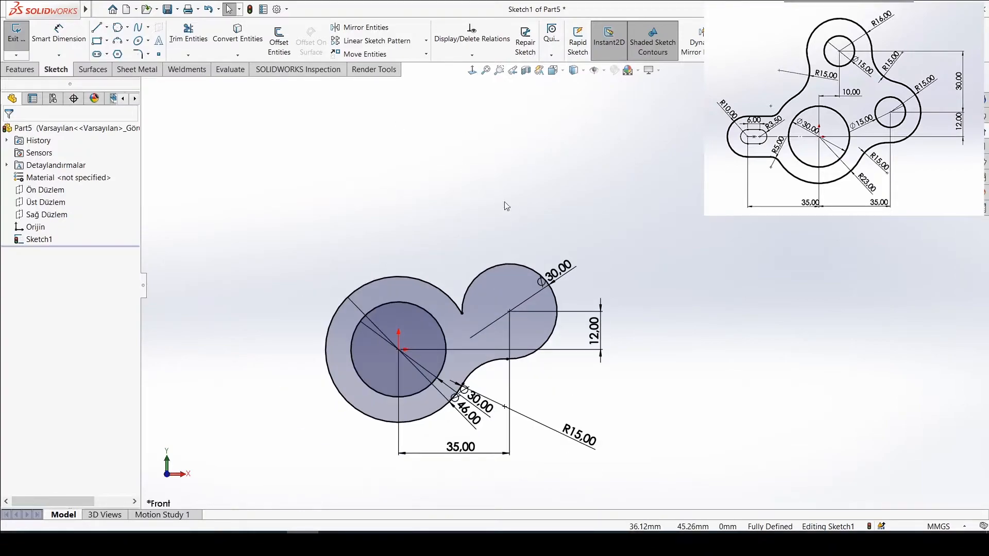
left_click(118, 28)
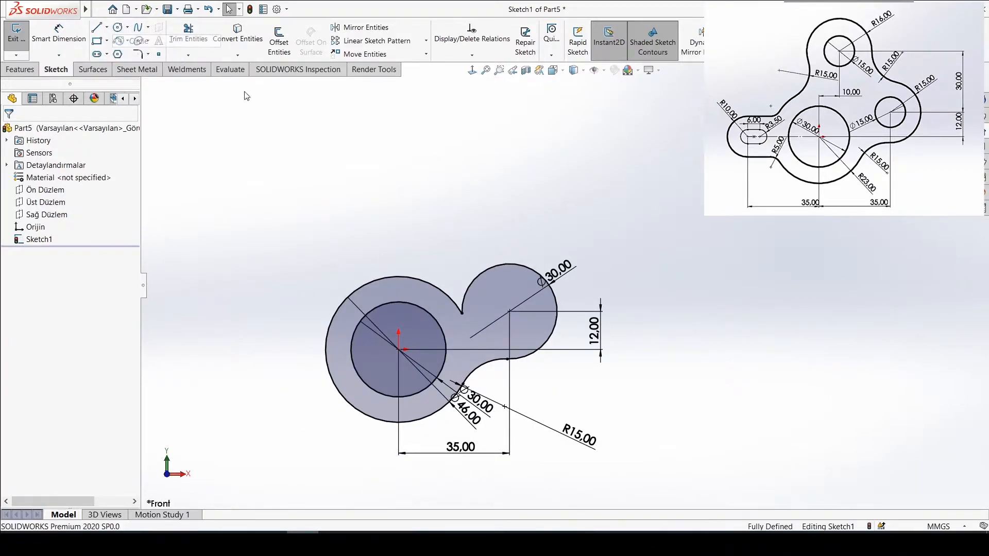
left_click(455, 144)
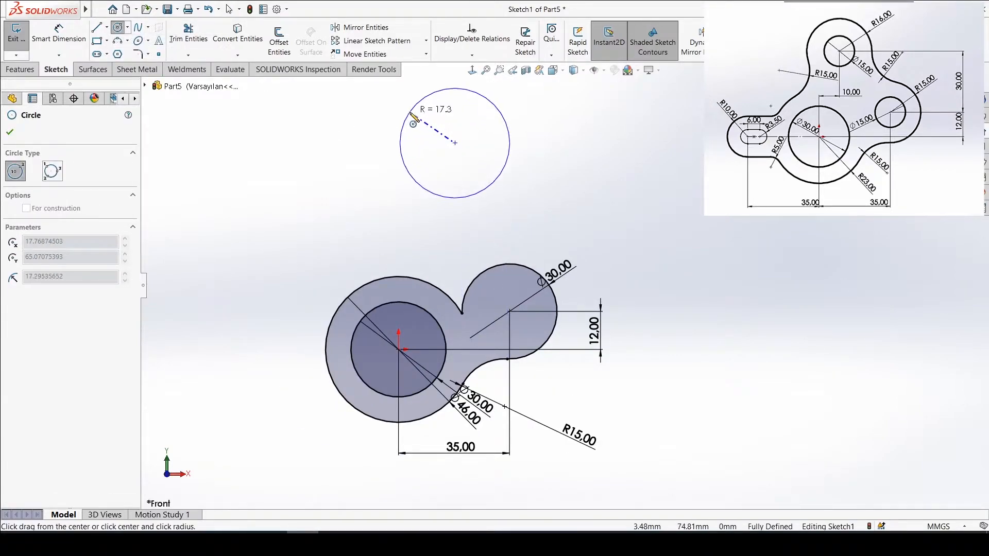
left_click(410, 113)
Set the upper circle's diameter to 32 mm
right_click_drag(639, 198, 638, 154)
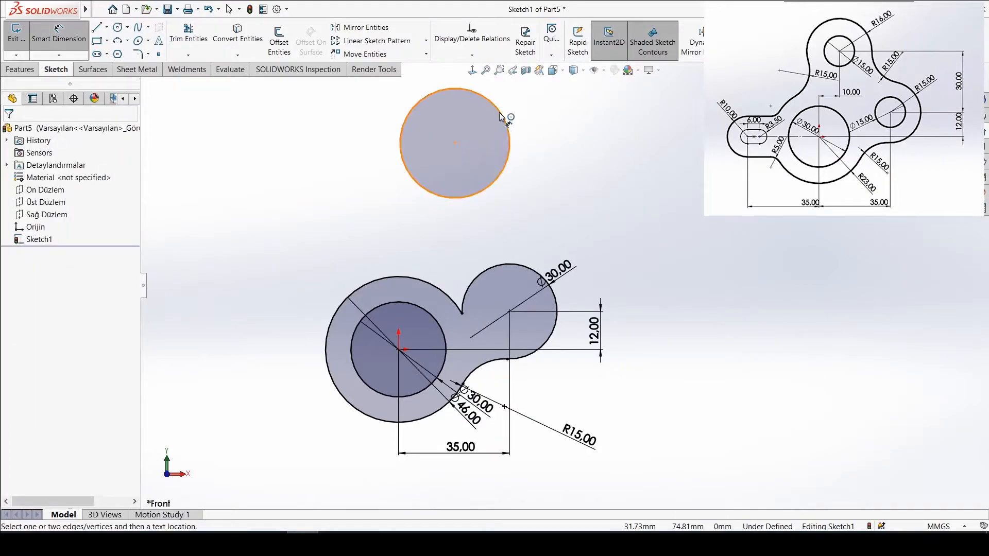
left_click(503, 116)
left_click(511, 108)
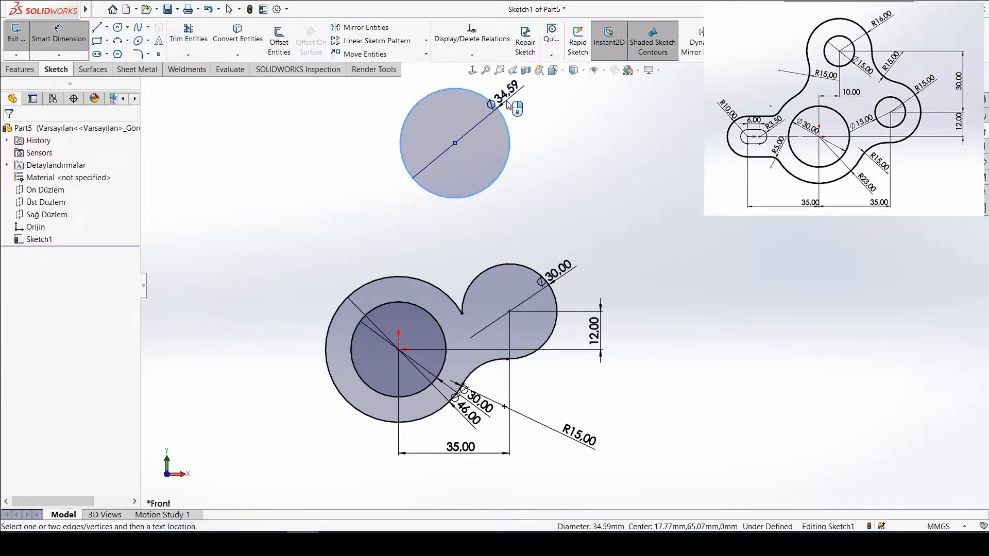
type("32")
key("Return")
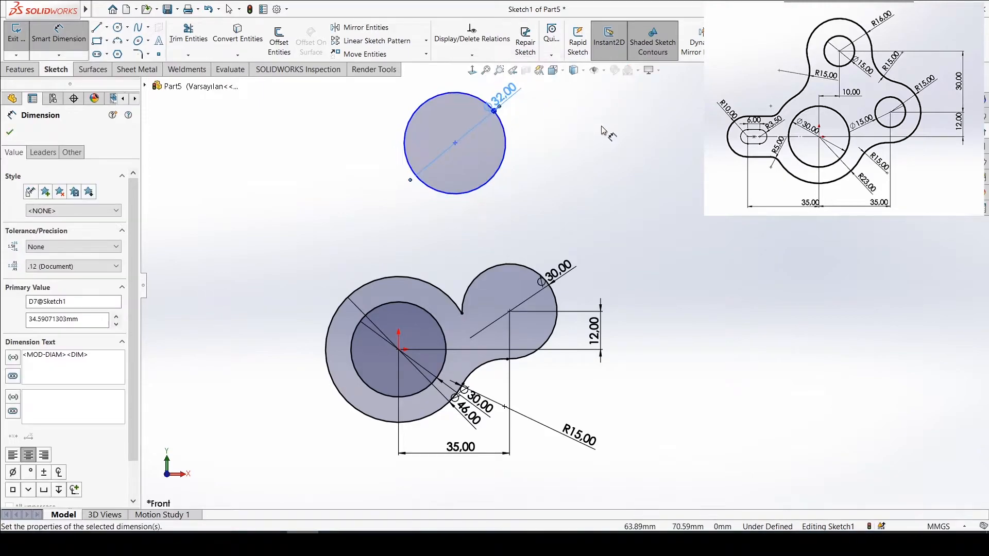
Set the horizontal distance between the upper circle's centre and the origin to 10 mm
left_click(494, 180)
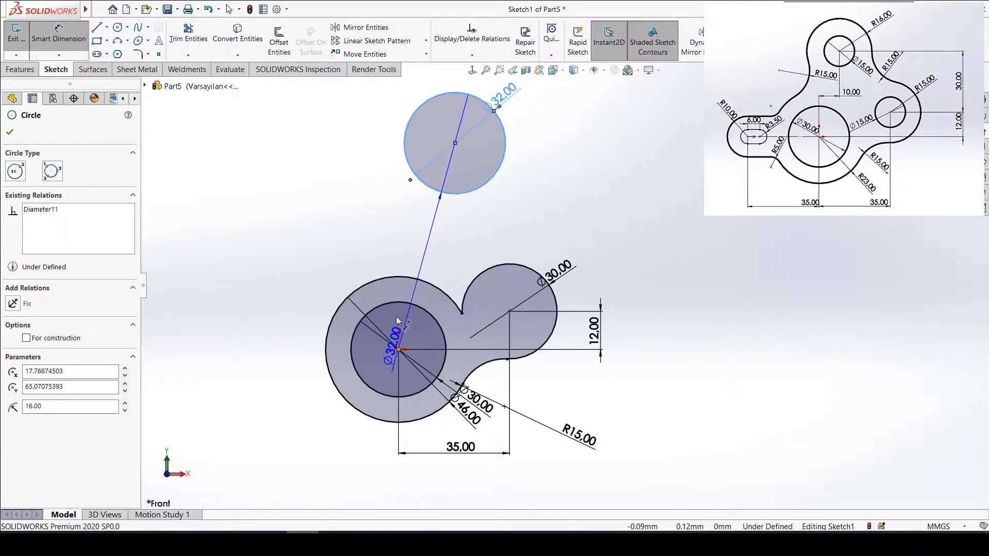
left_click(399, 350)
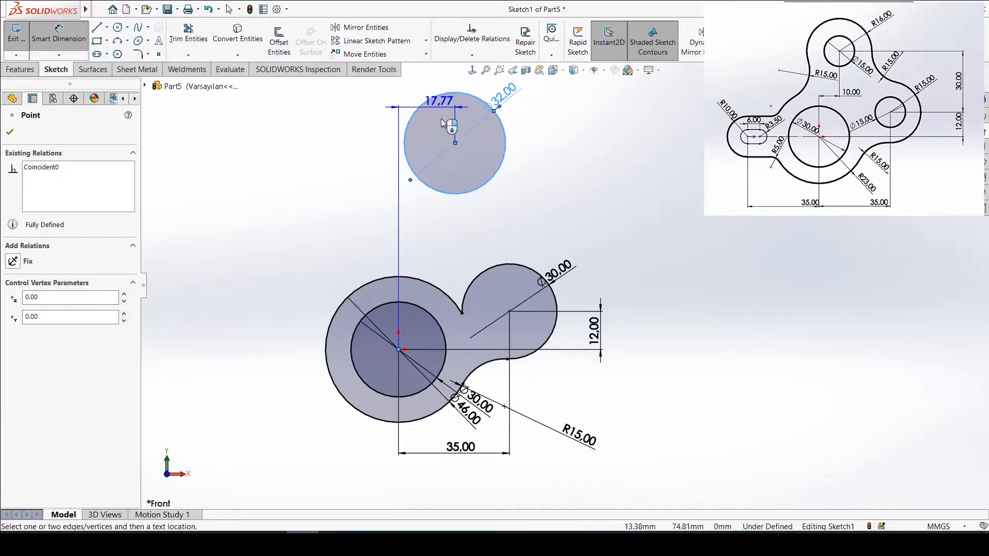
left_click(433, 135)
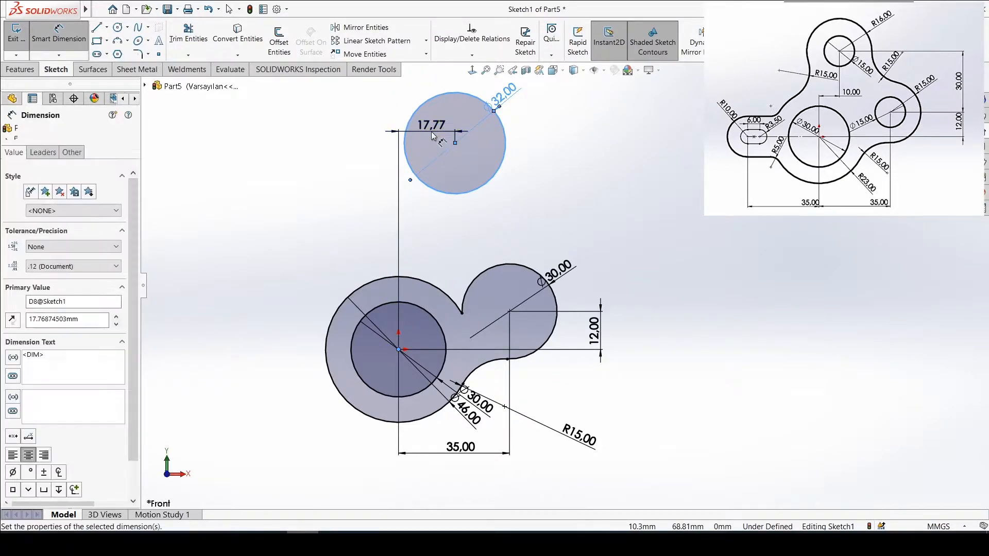
type("10")
key("Return")
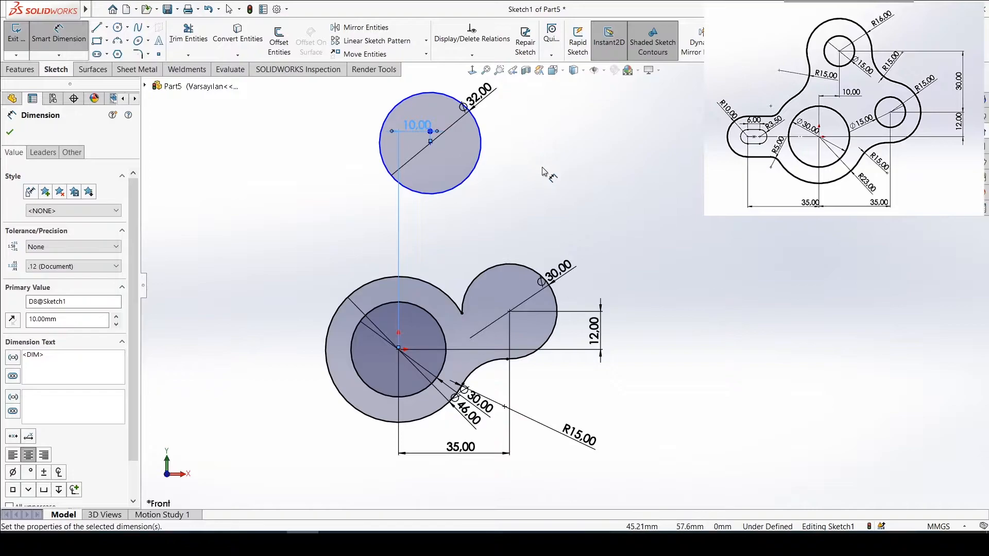
Set the vertical distance between the upper circle's centre and the right lobe's centre to 30 mm
left_click(469, 182)
left_click(510, 268)
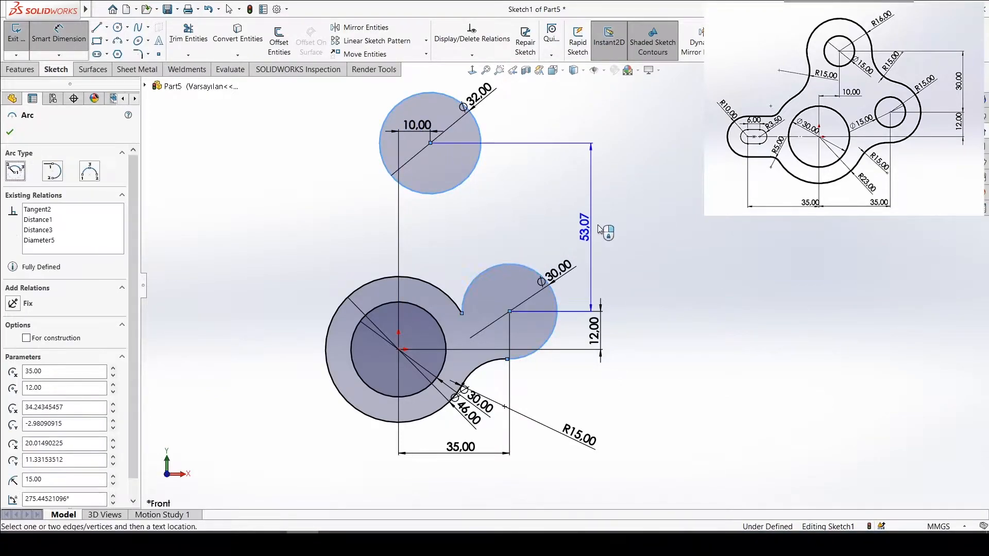
left_click(603, 226)
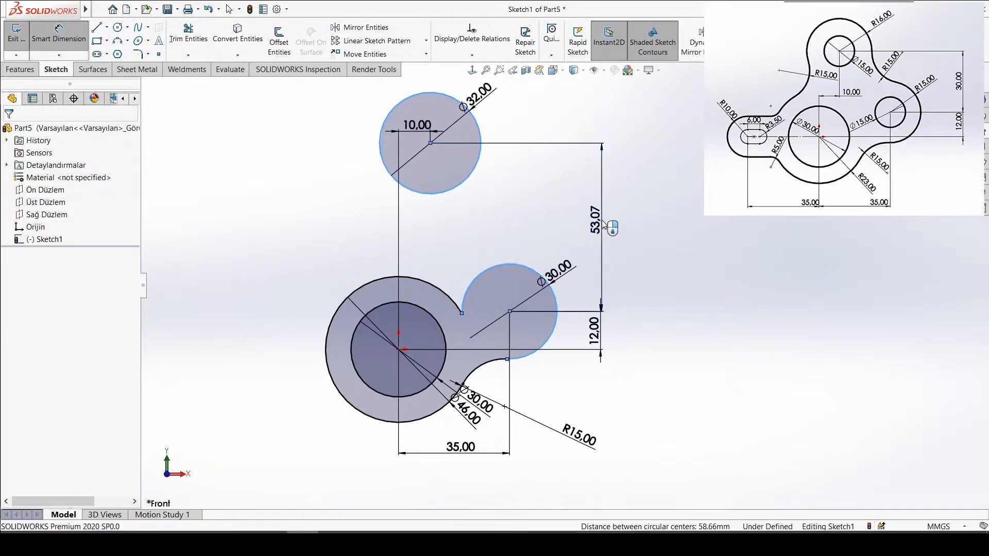
type("30")
key("Return")
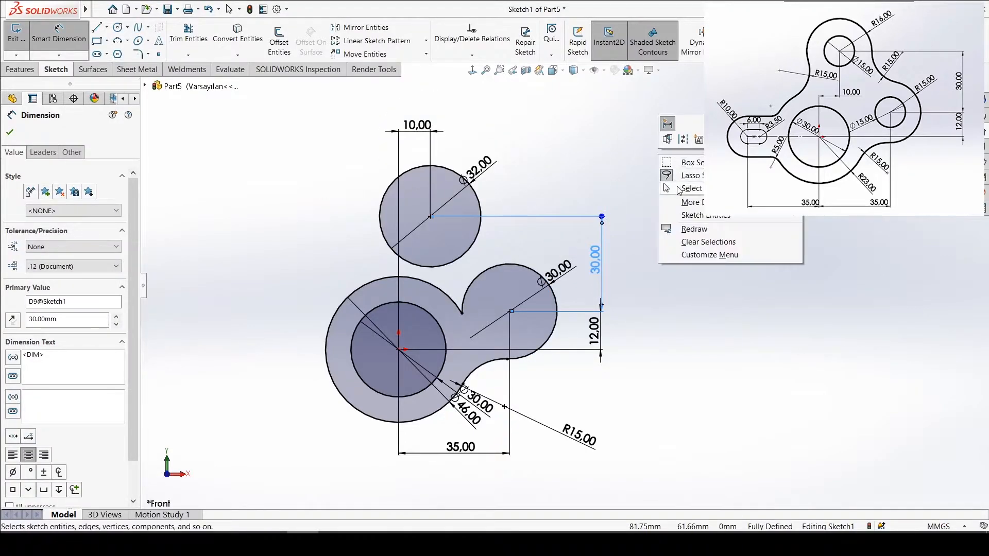
left_click(664, 188)
Draw a perimeter circle of about 7.3 mm radius tangent to the upper circle and the right lobe
left_click(124, 30)
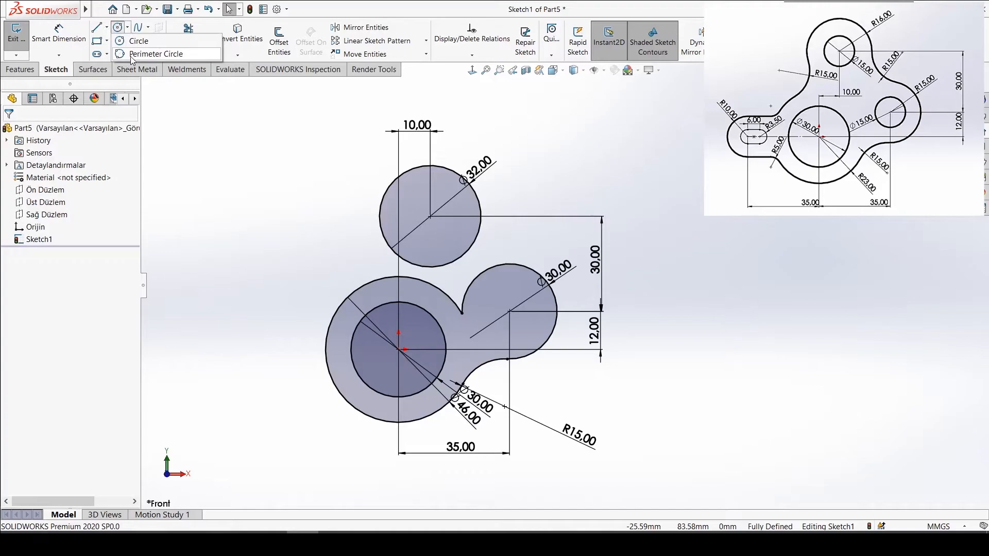
left_click(133, 54)
left_click(518, 230)
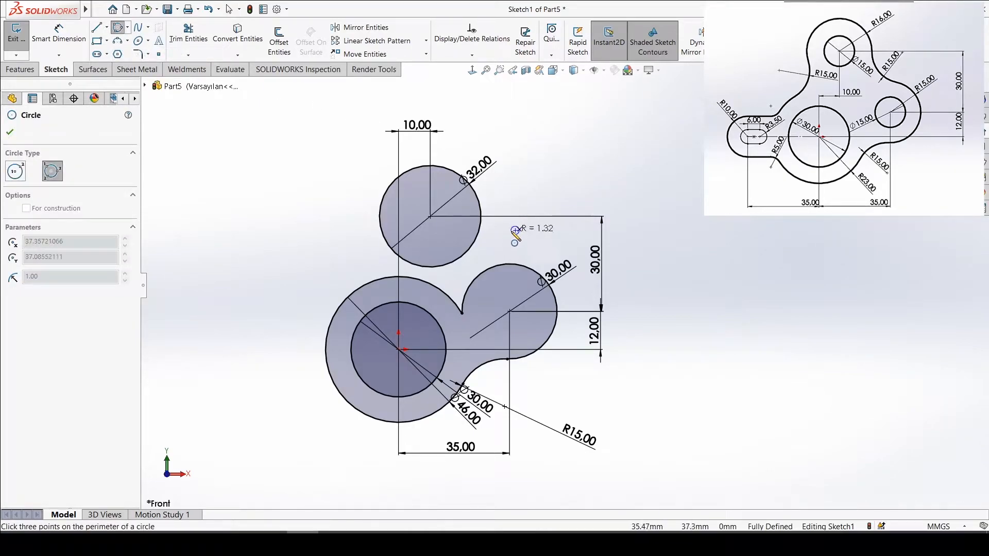
left_click(482, 237)
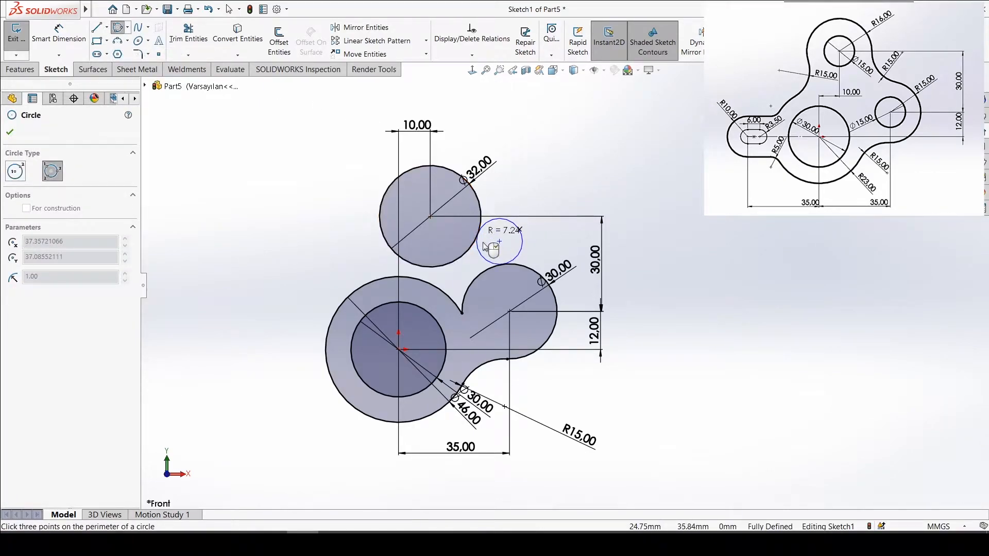
left_click(501, 268)
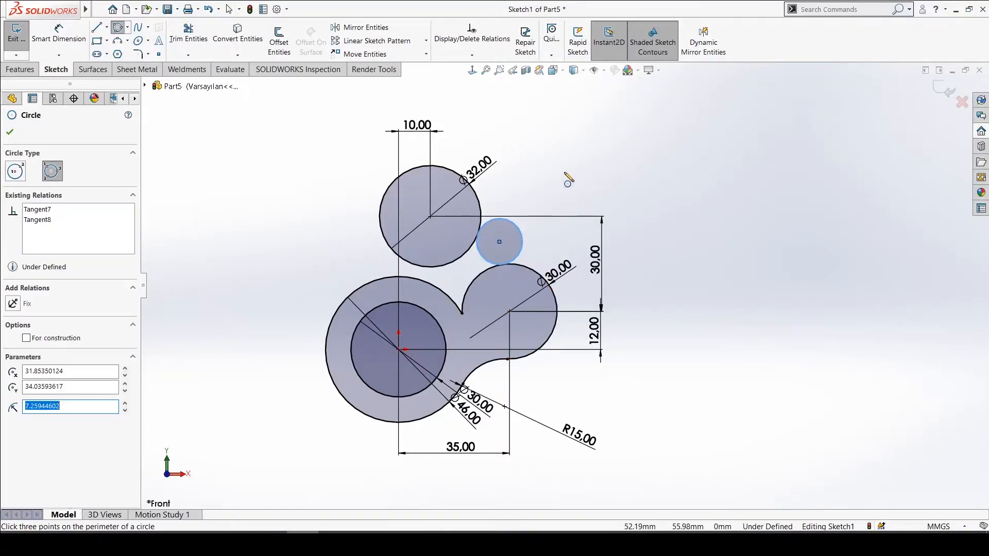
Draw a perimeter circle of about 8.1 mm radius on the left, tangent to the upper circle and the large outer arc
left_click(340, 250)
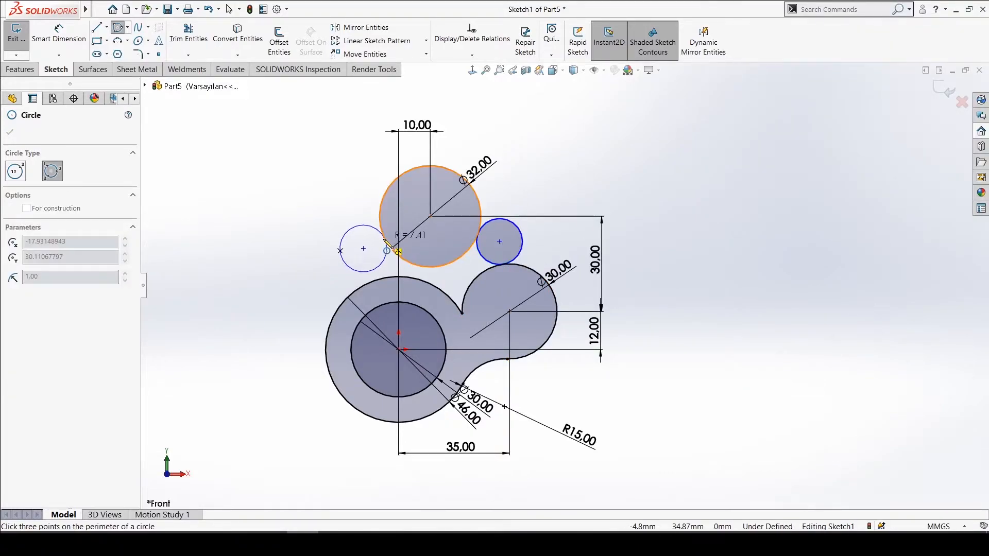
left_click(387, 242)
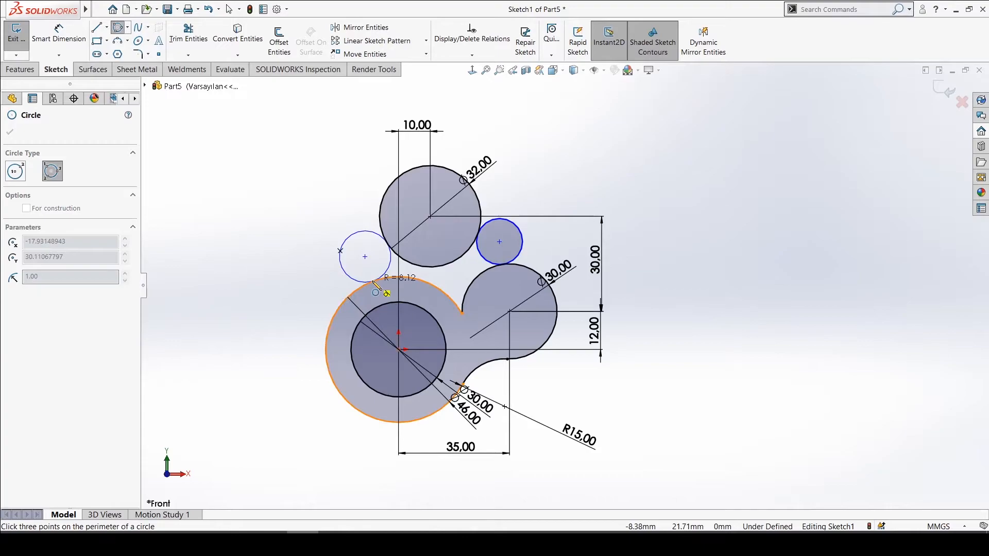
left_click(373, 283)
right_click(319, 154)
left_click(332, 202)
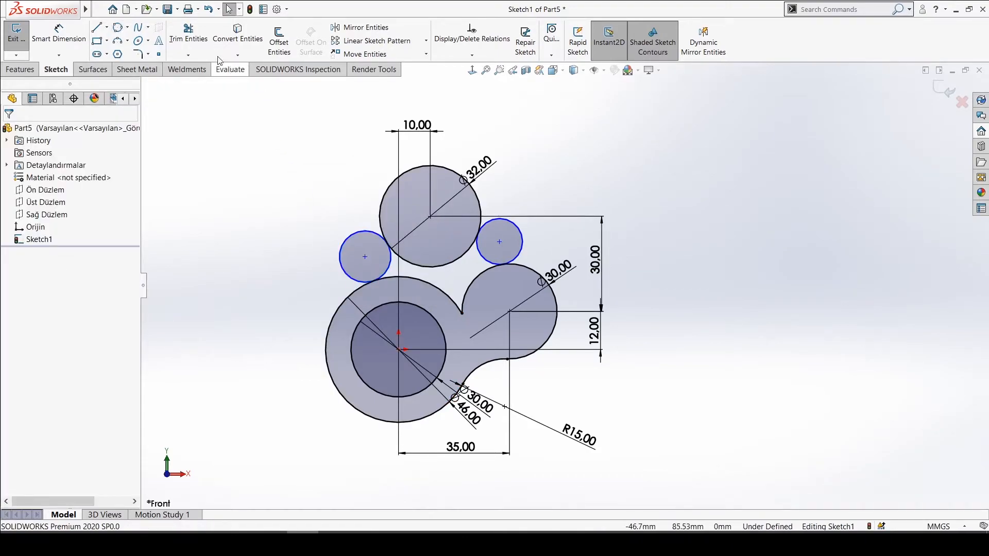
Trim the outward-facing parts of both small tangent circles, keeping only the arcs that connect the lobes
left_click(193, 39)
left_click_drag(333, 239, 362, 254)
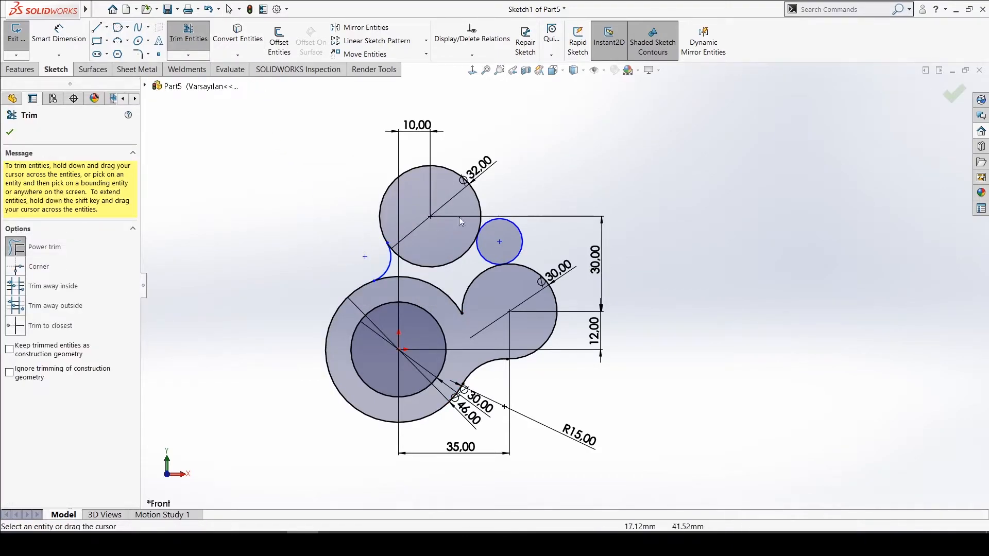
left_click_drag(543, 235, 505, 236)
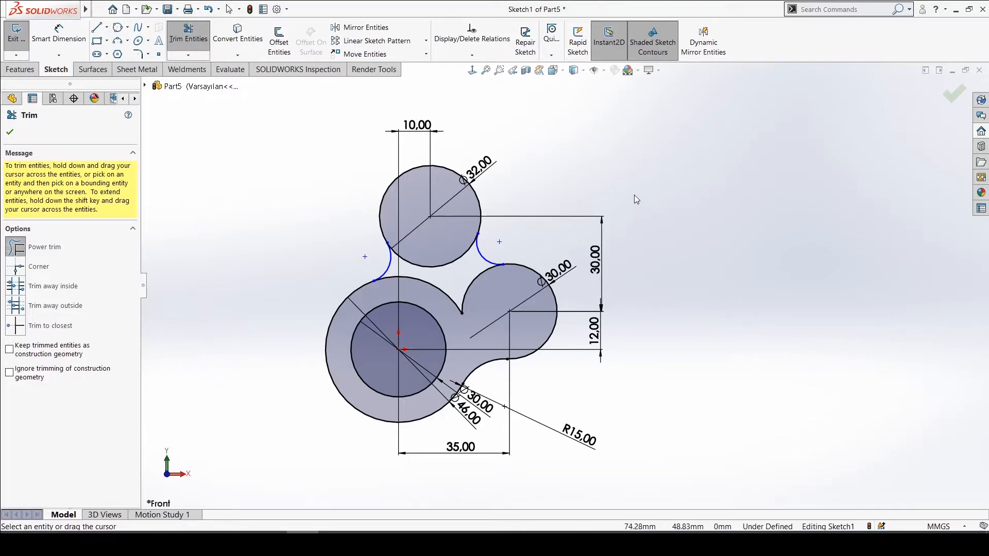
right_click_drag(635, 195, 634, 130)
key("Escape")
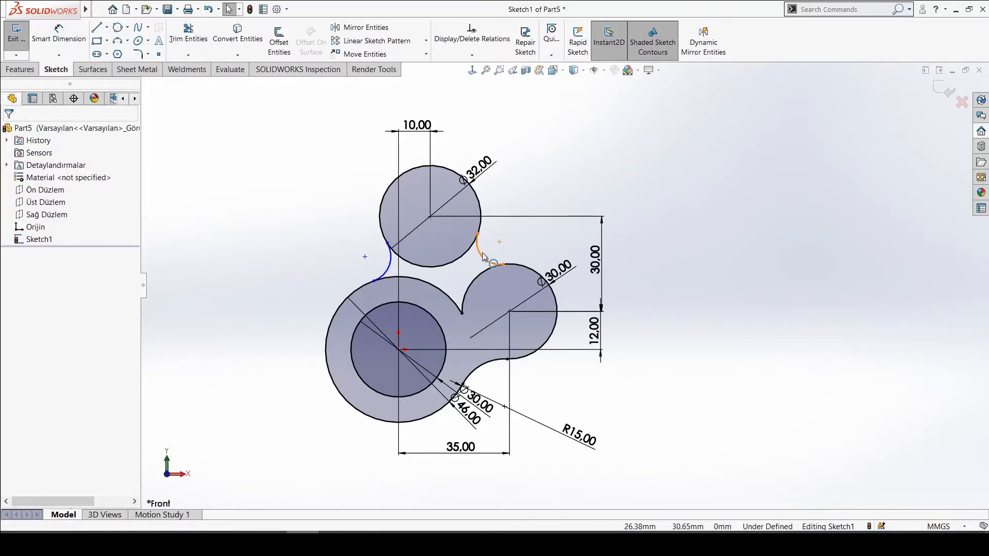
Make the two new connecting arcs equal to the 15 mm radius arc below the right lobe
left_click(392, 265)
left_click(489, 258, "ctrl")
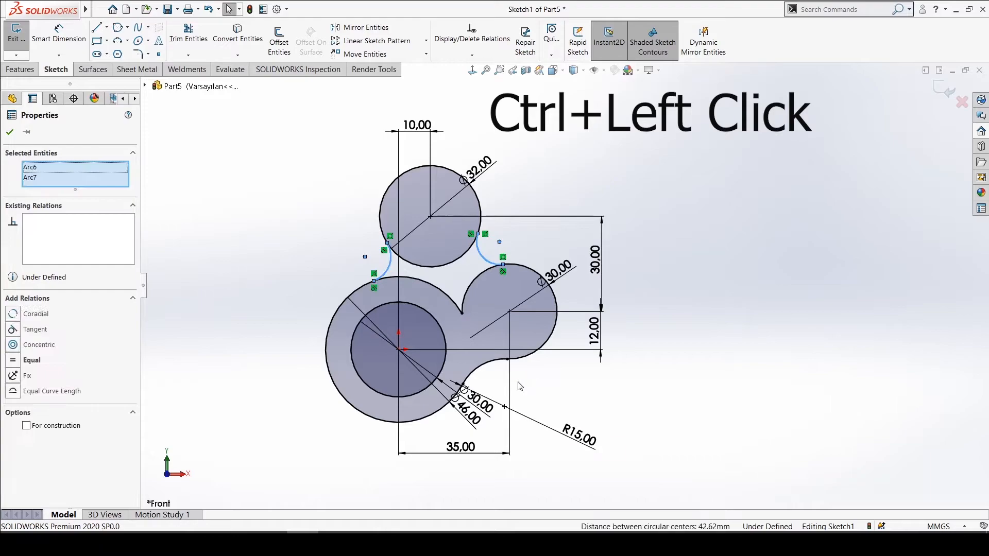
left_click(485, 369, "ctrl")
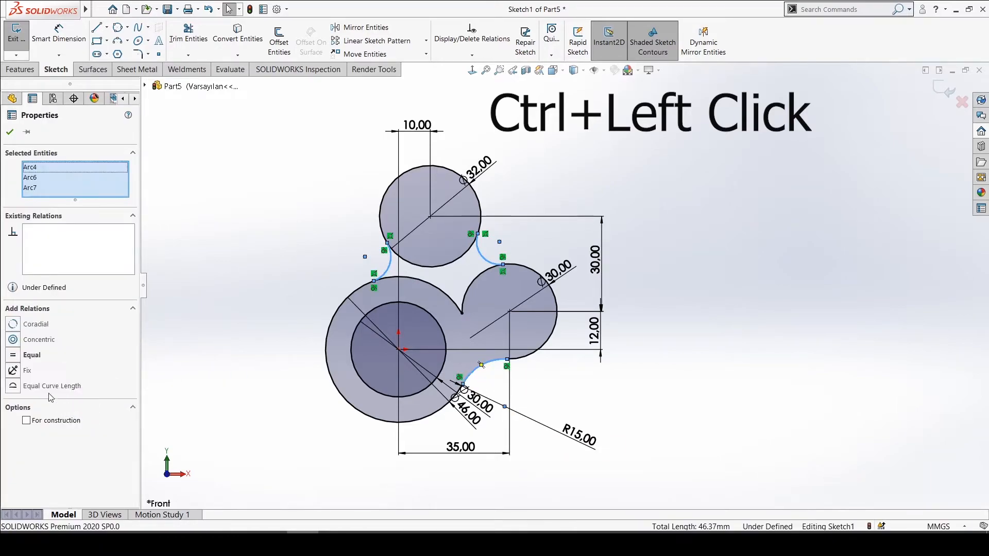
left_click(32, 356)
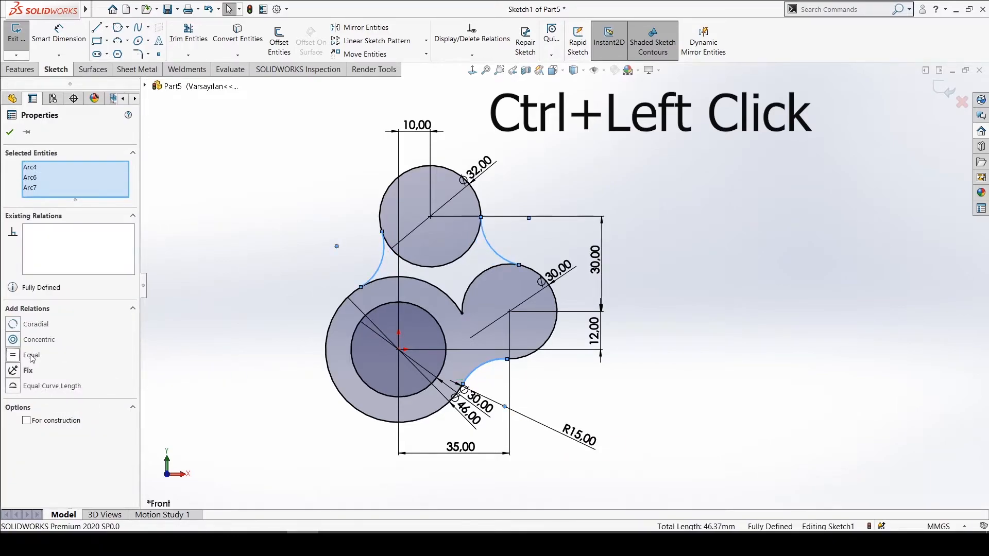
left_click(11, 133)
Trim the inner segments of the three lobes to leave one continuous outer contour around the central hole
left_click(188, 32)
mouse_move(453, 268)
left_mouse_down()
mouse_move(448, 260)
mouse_move(480, 305)
mouse_move(449, 295)
left_mouse_up()
scroll(469, 316, "up", 2)
scroll(490, 330, "down", 2)
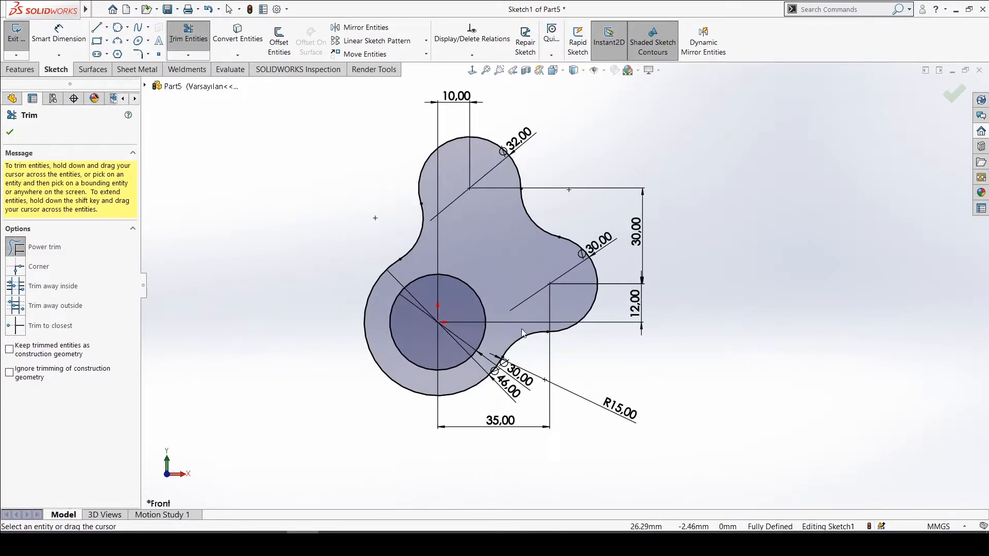
Draw concentric hole circles in the upper lobe, about 15.2 mm in diameter, and the right lobe, about 19.9 mm
left_click(118, 28)
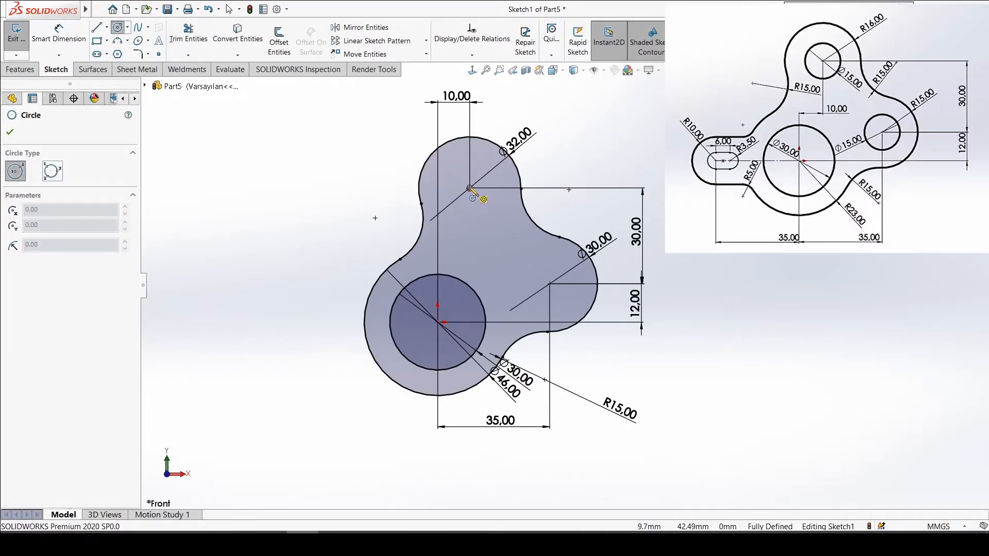
left_click(469, 188)
left_click(486, 206)
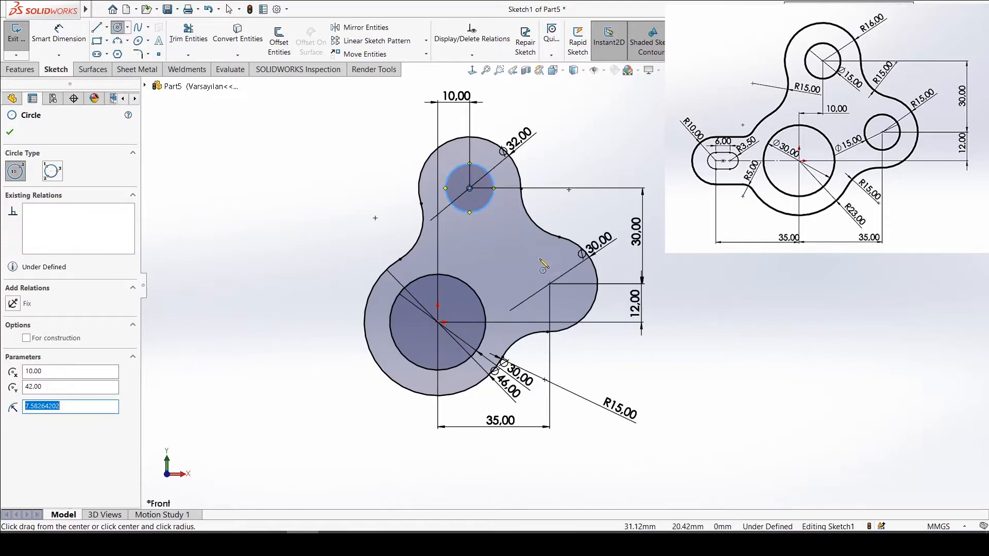
left_click(550, 285)
left_click(559, 255)
key("Escape")
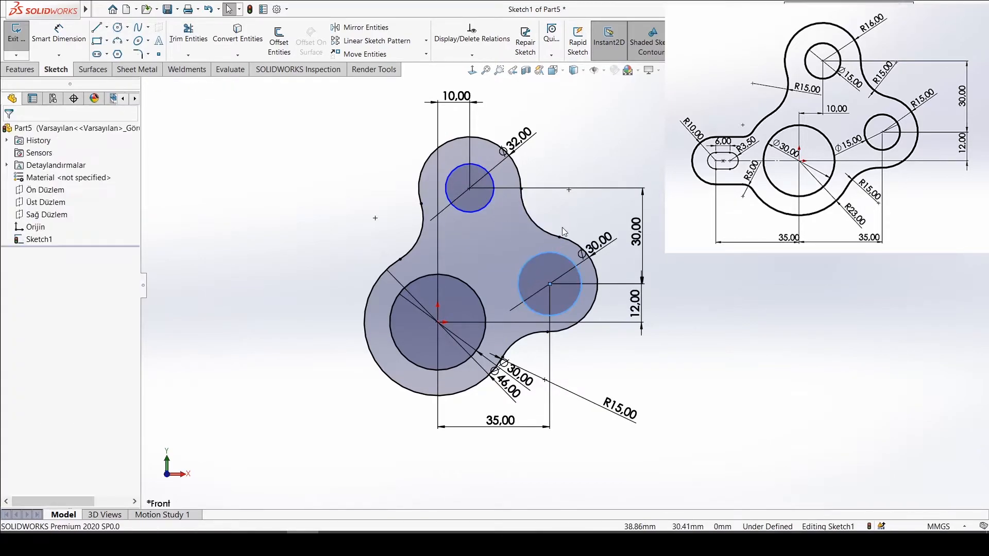
Add an equal relation between the hole circles of the upper and right lobes
left_click(481, 205)
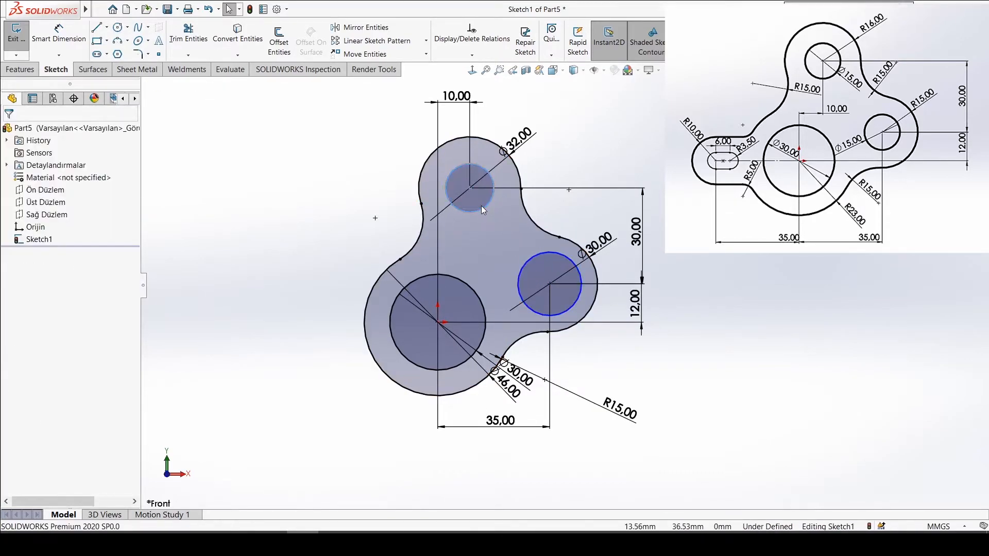
key("Escape")
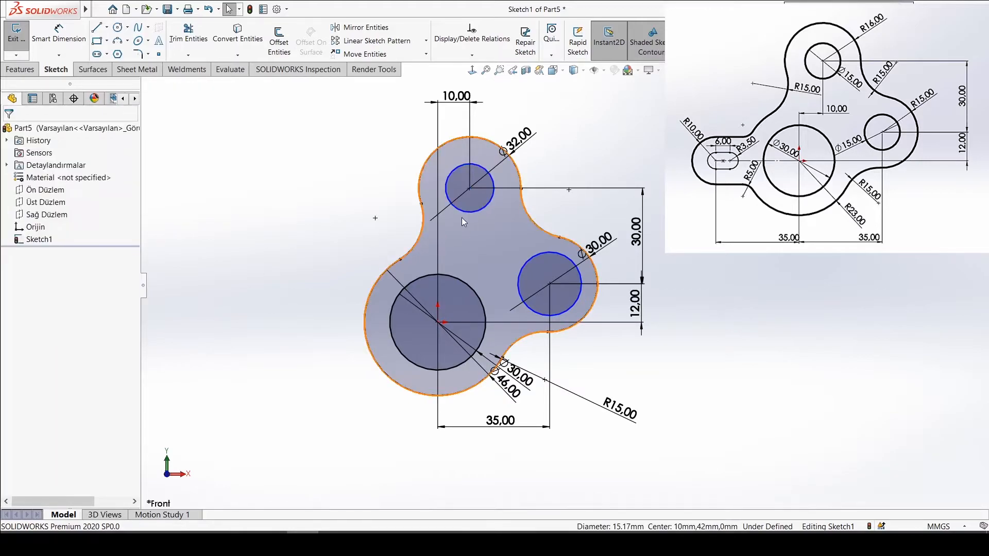
left_click(524, 259, "ctrl")
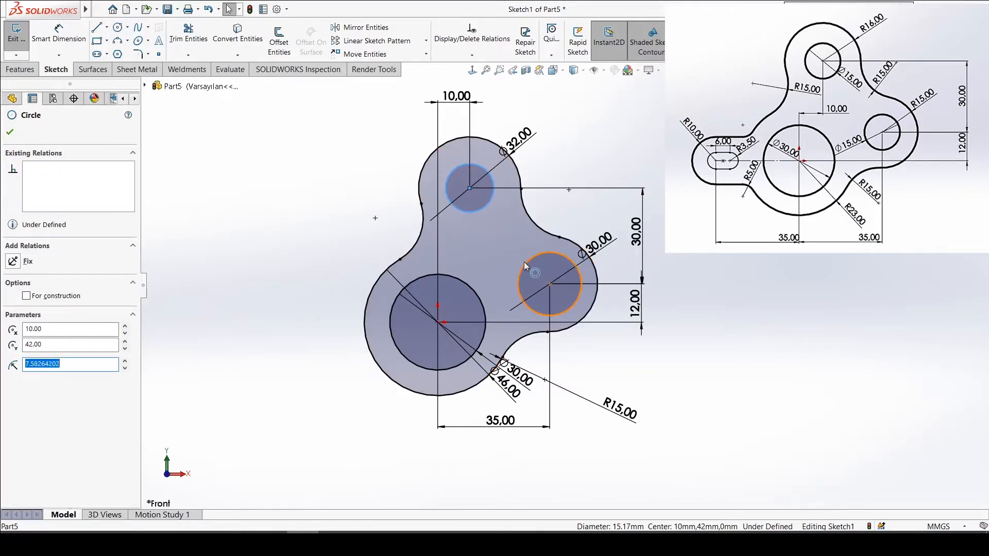
left_click(32, 360)
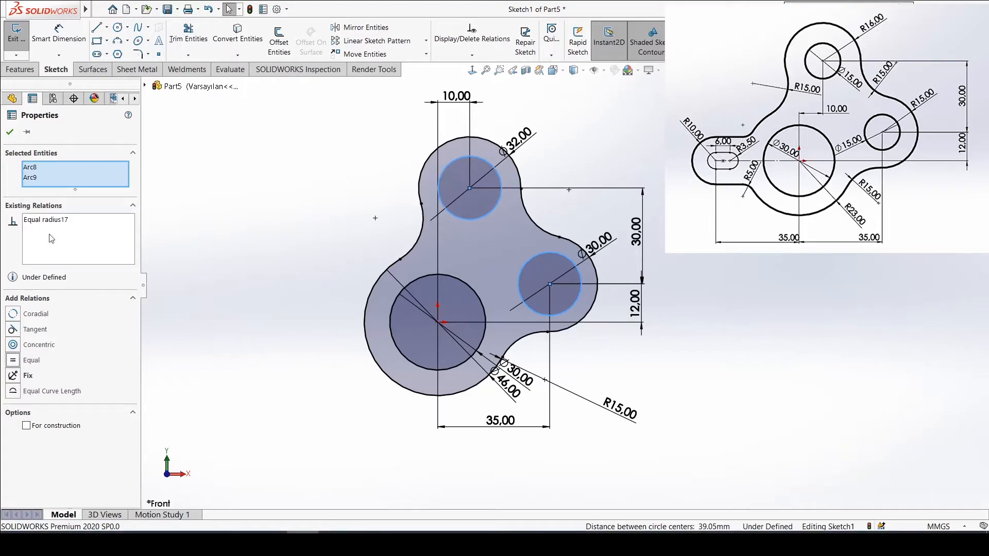
left_click(10, 133)
Set the upper lobe's hole diameter to 15 mm
right_click_drag(263, 167, 270, 137)
left_click(488, 220)
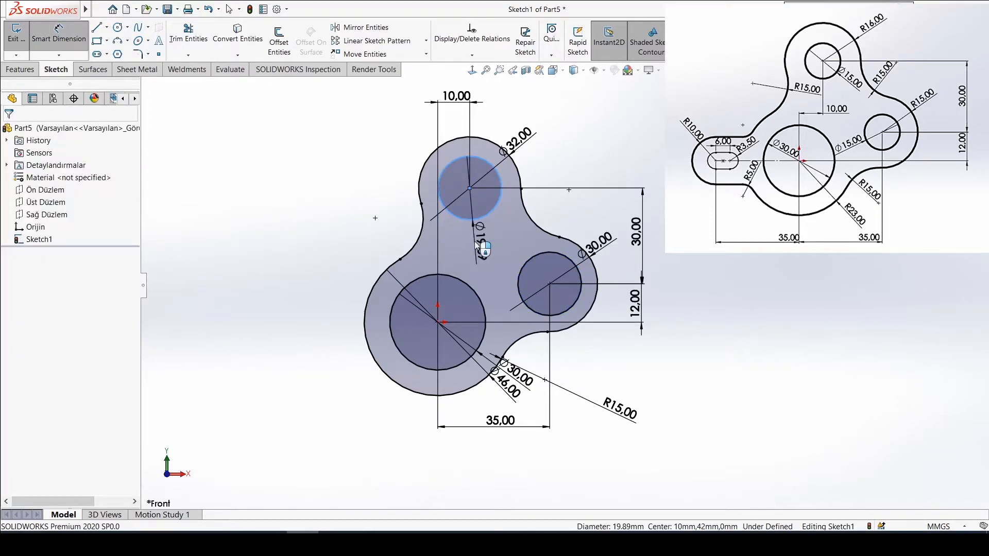
left_click(476, 245)
type("15")
key("Return")
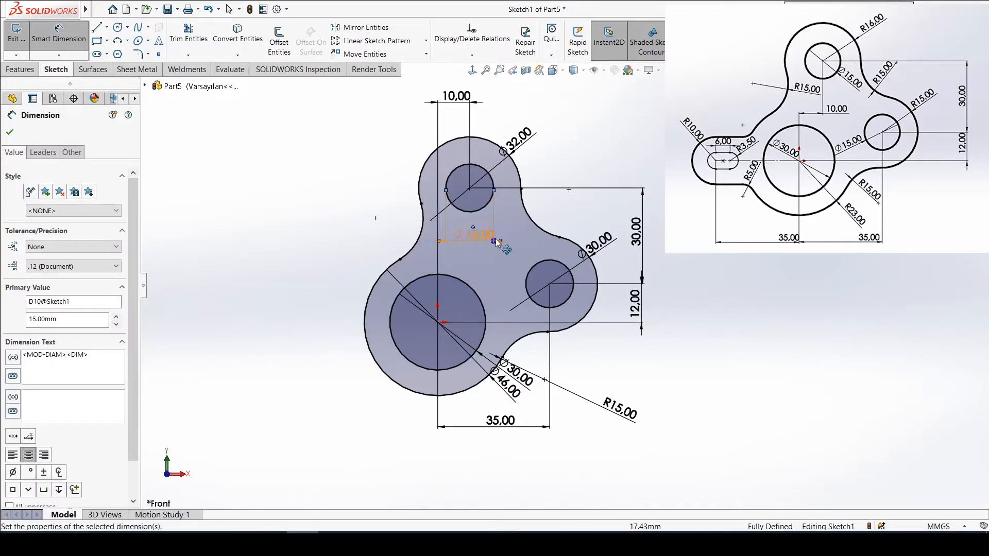
left_click(229, 9)
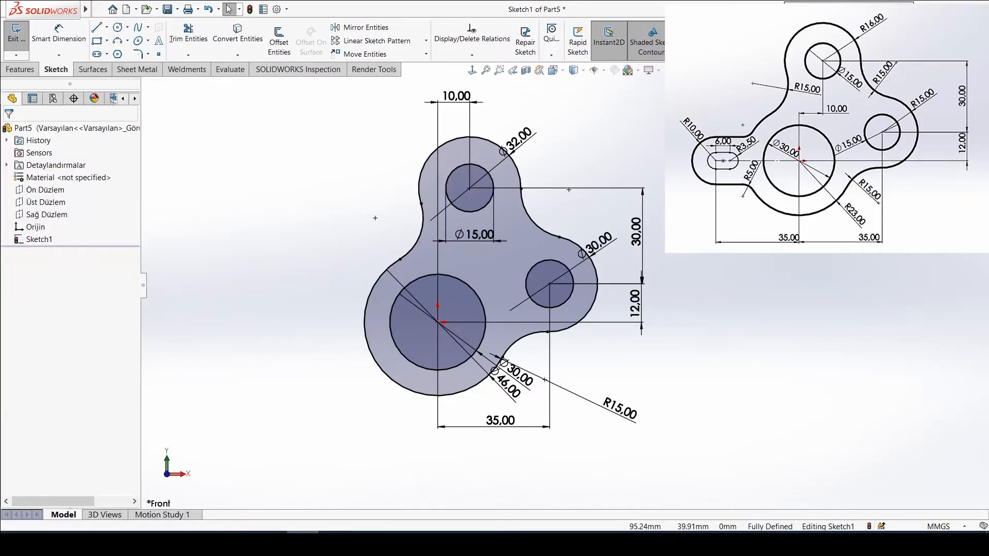
Draw a horizontal centerline about 45.7 mm long from the origin to the left, past the large outer arc
left_click(107, 27)
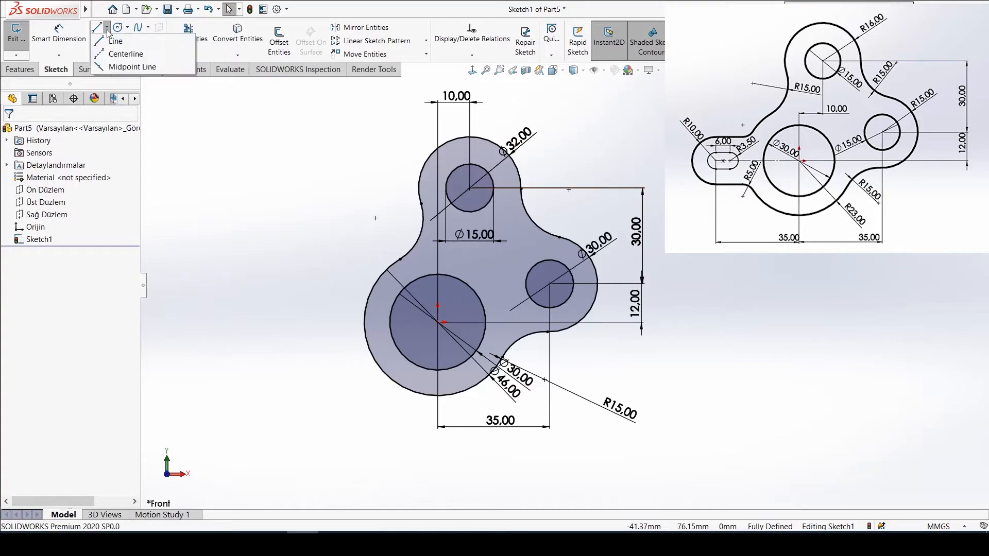
left_click(112, 55)
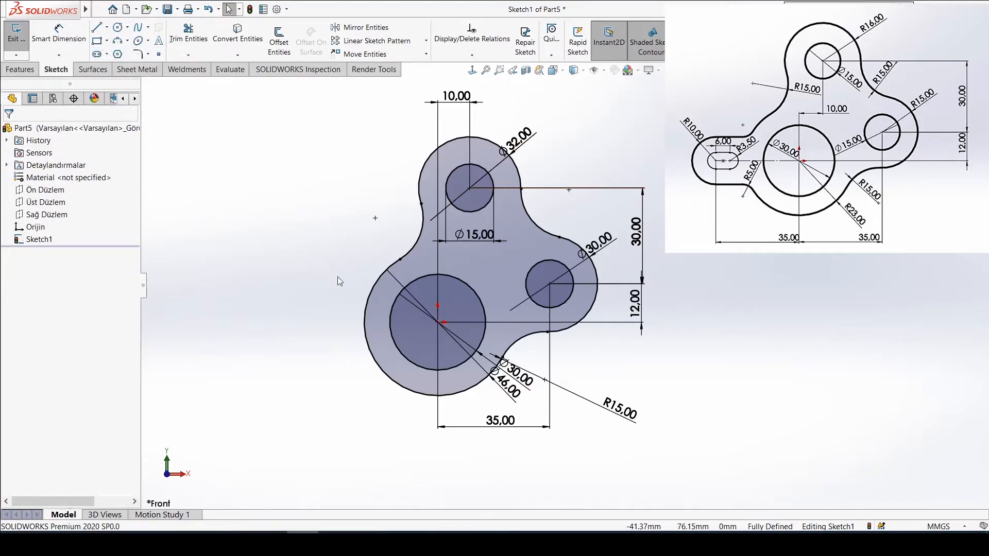
left_click(439, 322)
left_click(292, 325)
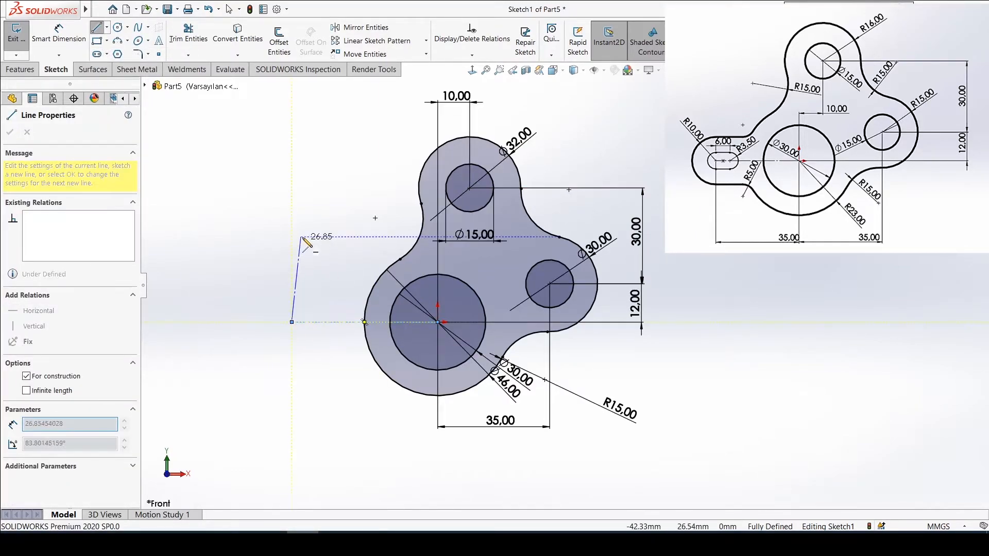
Set the horizontal centerline's length to 35 mm
right_click_drag(303, 228, 296, 181)
left_click(340, 323)
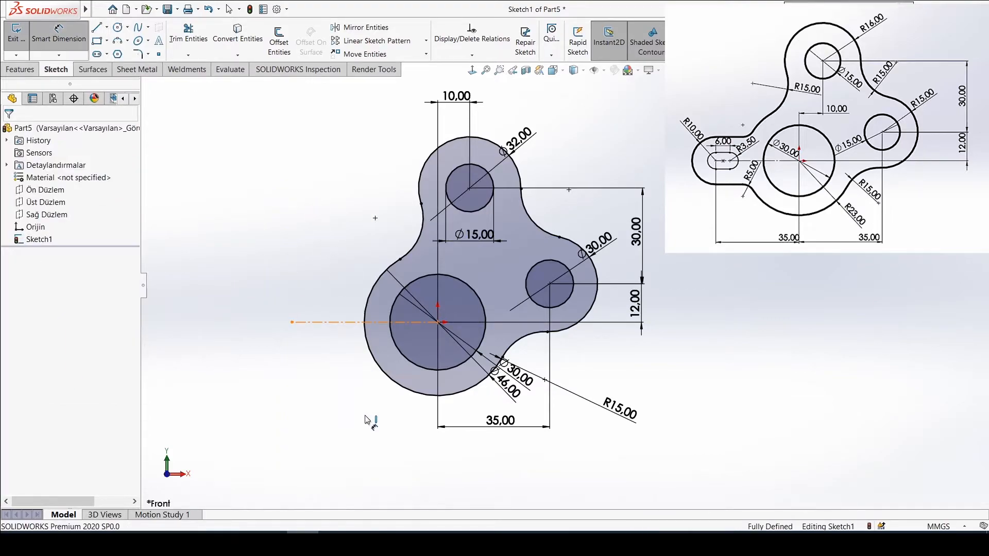
left_click(365, 431)
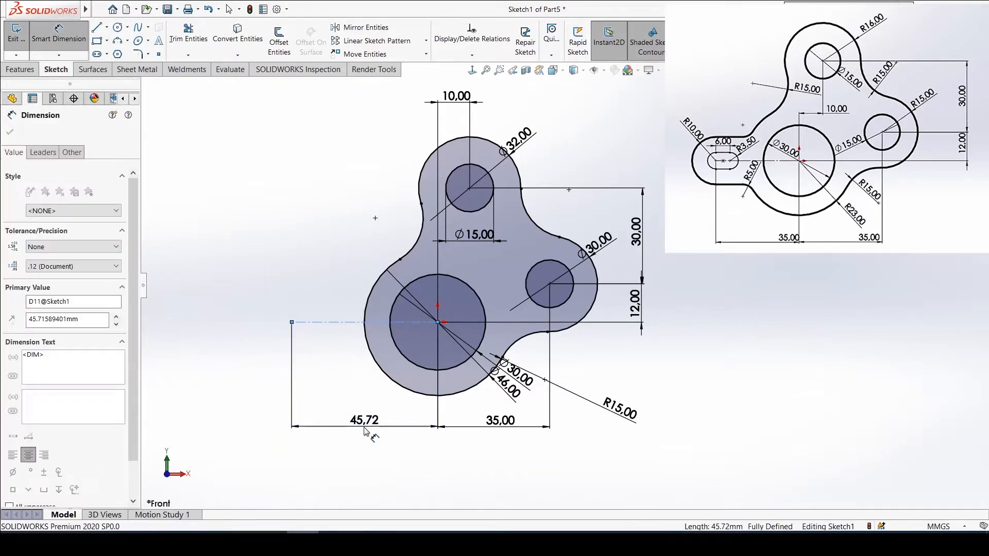
type("35")
key("Return")
scroll(376, 371, "down", 5)
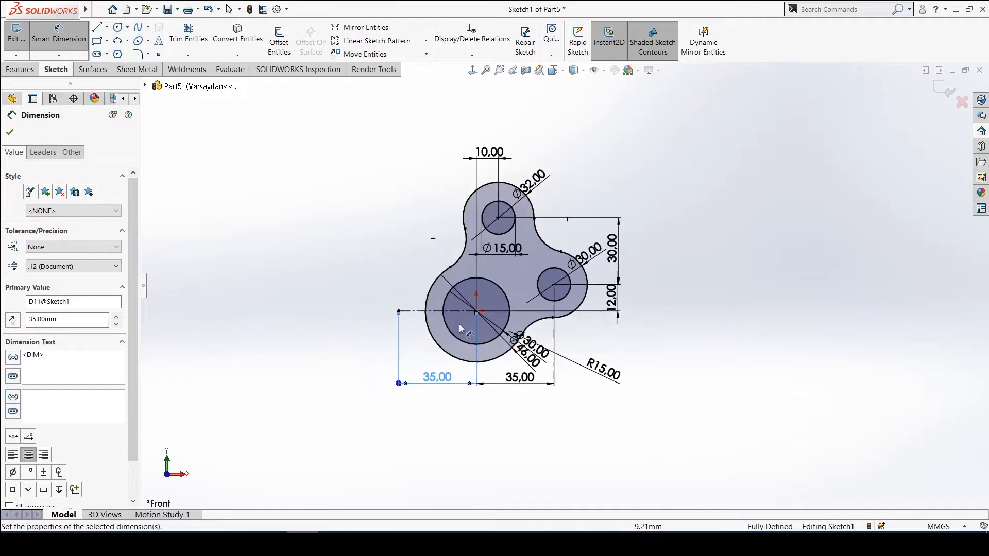
scroll(468, 307, "down", 2)
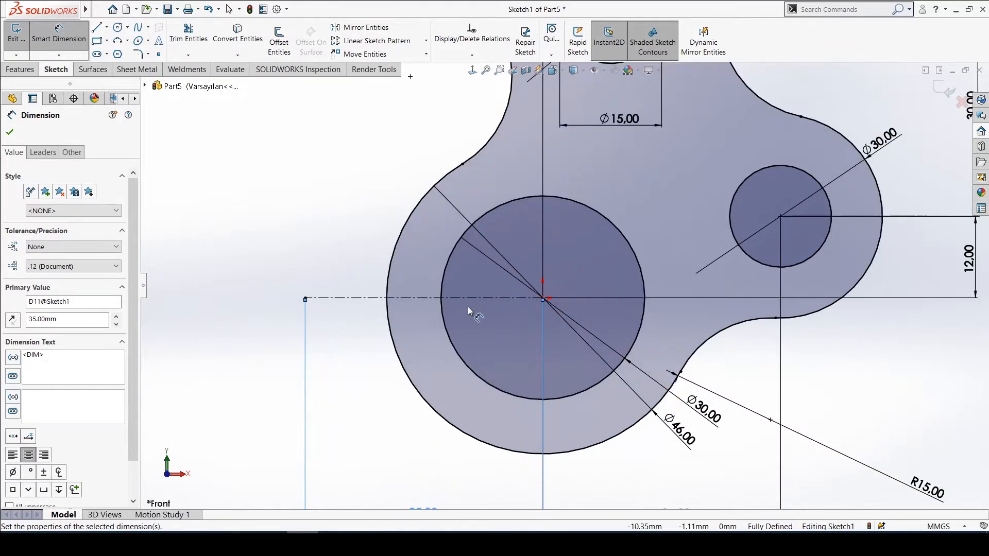
left_click(324, 122)
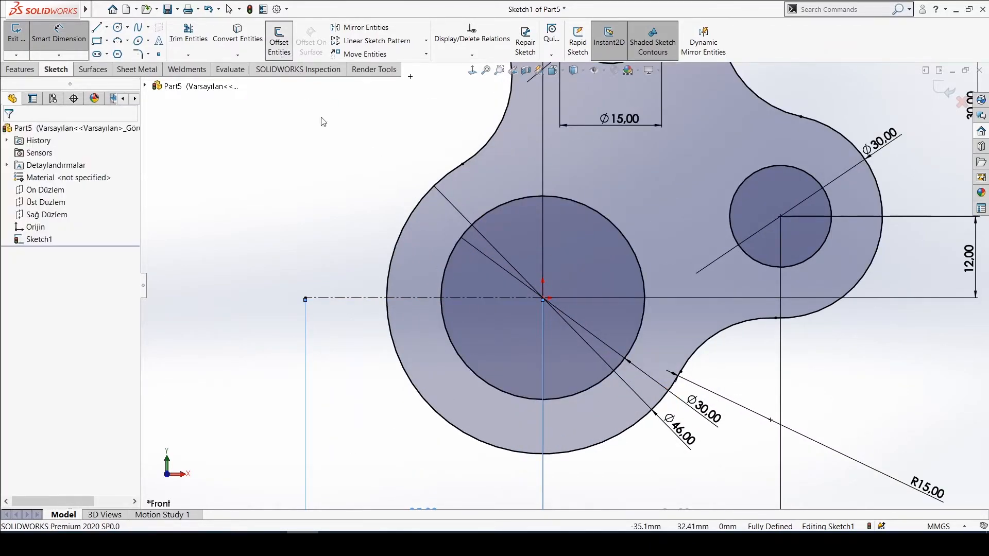
Offset the horizontal centerline 10 mm bidirectionally with arc end caps, and trim the overlap with the large outer arc into one continuous outline
left_click(339, 299)
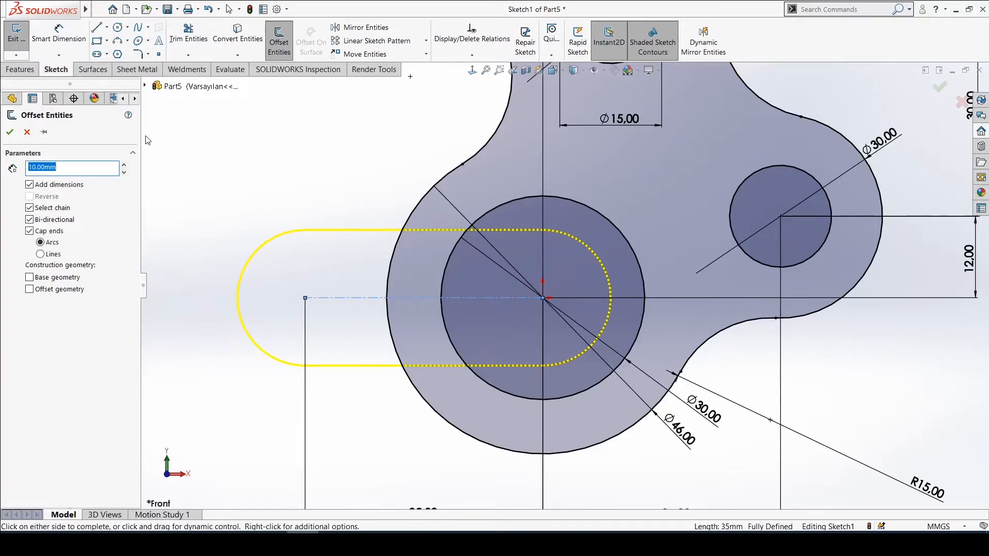
left_click(10, 132)
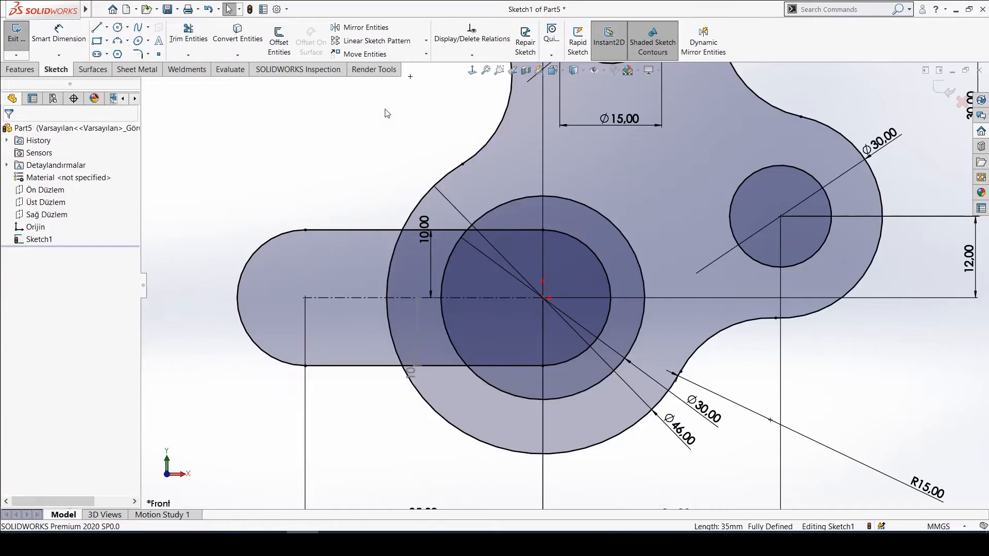
left_click(189, 34)
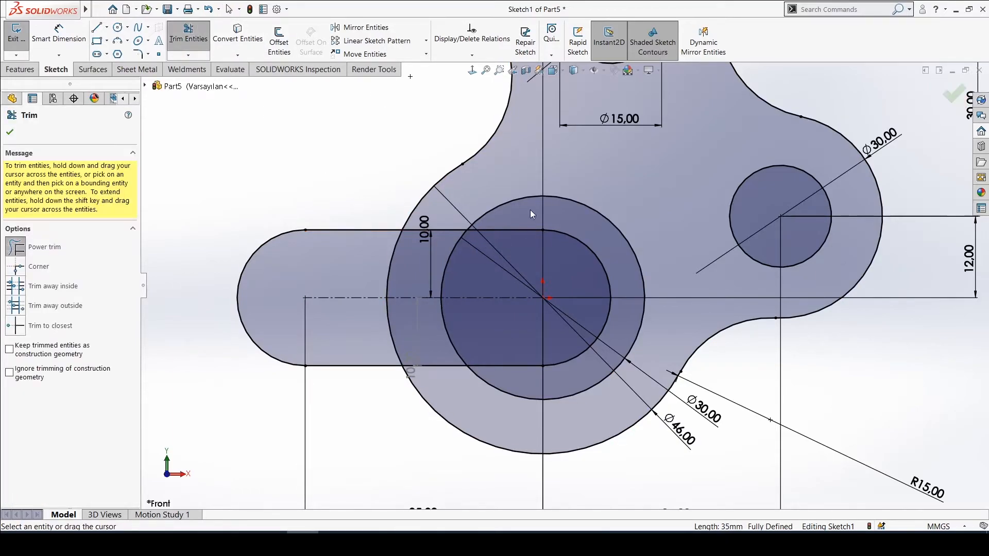
left_click_drag(530, 209, 521, 232)
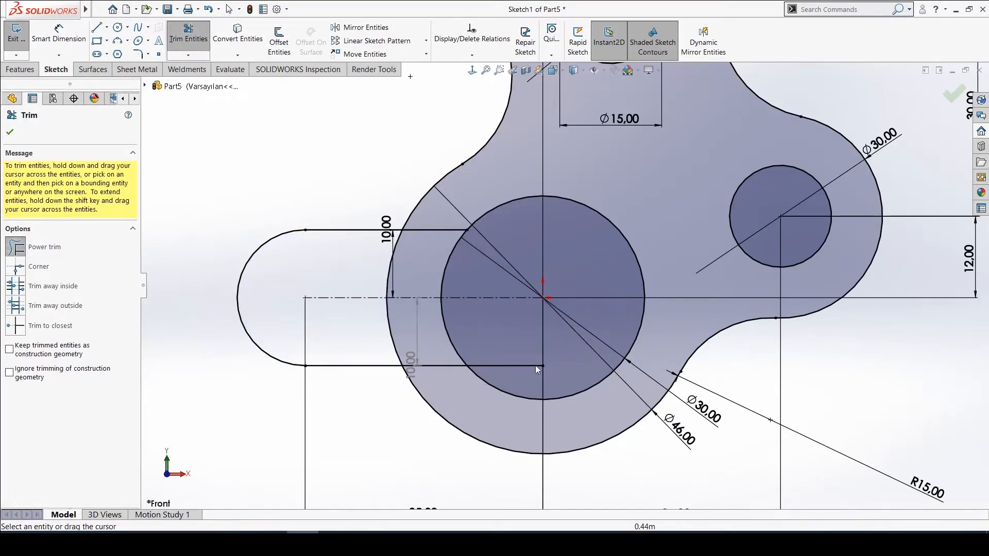
left_click_drag(428, 349, 425, 344)
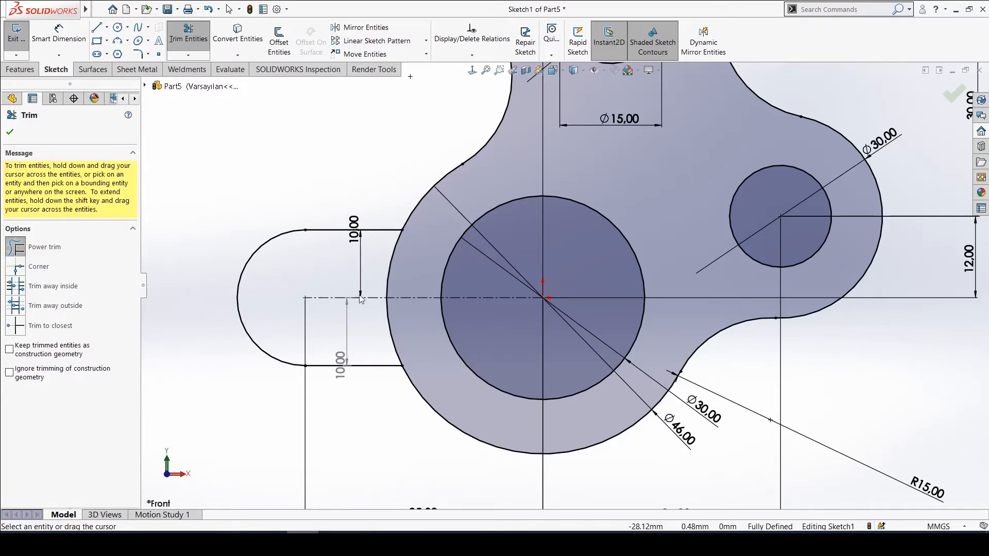
left_click_drag(353, 298, 382, 275)
left_click_drag(385, 323, 436, 239)
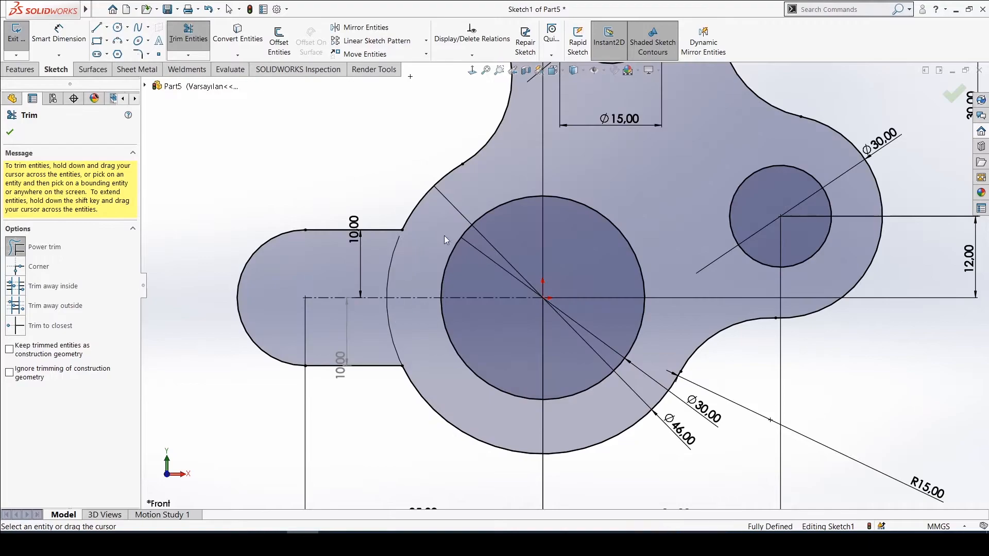
scroll(407, 252, "up", 3)
scroll(397, 278, "down", 3)
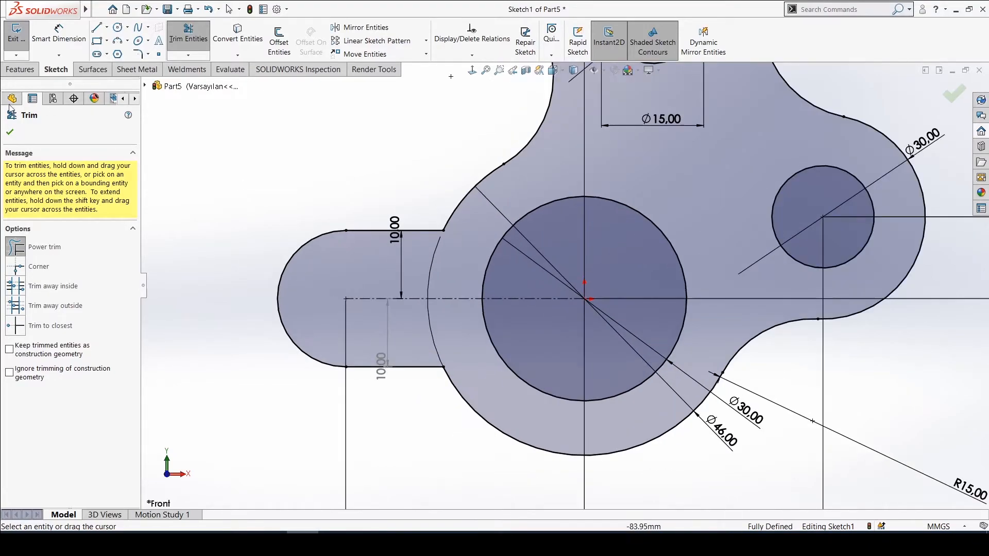
left_click(10, 132)
Reposition the 46 mm diameter dimension outside the upper-left edge of the large outer arc
left_click_drag(721, 435, 451, 132)
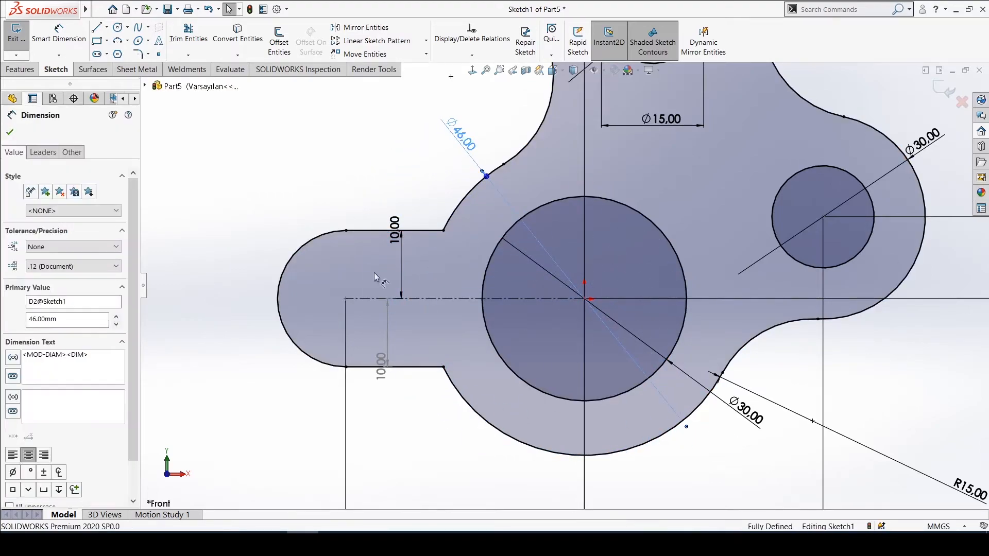
left_click(313, 208)
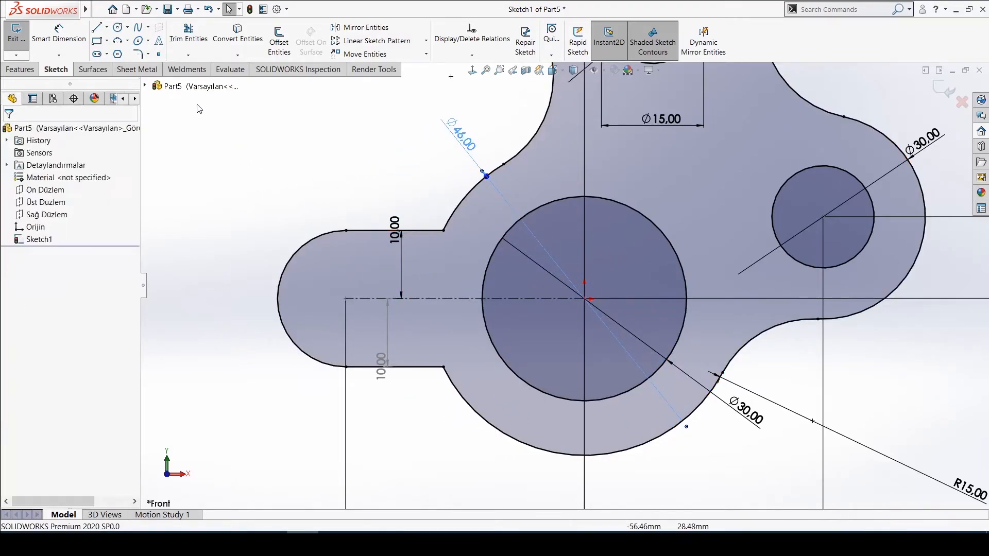
Draw a straight slot about 11.3 mm between centers and 9.1 mm wide, starting at the centerline's left endpoint and running along it
left_click(108, 54)
left_click(116, 64)
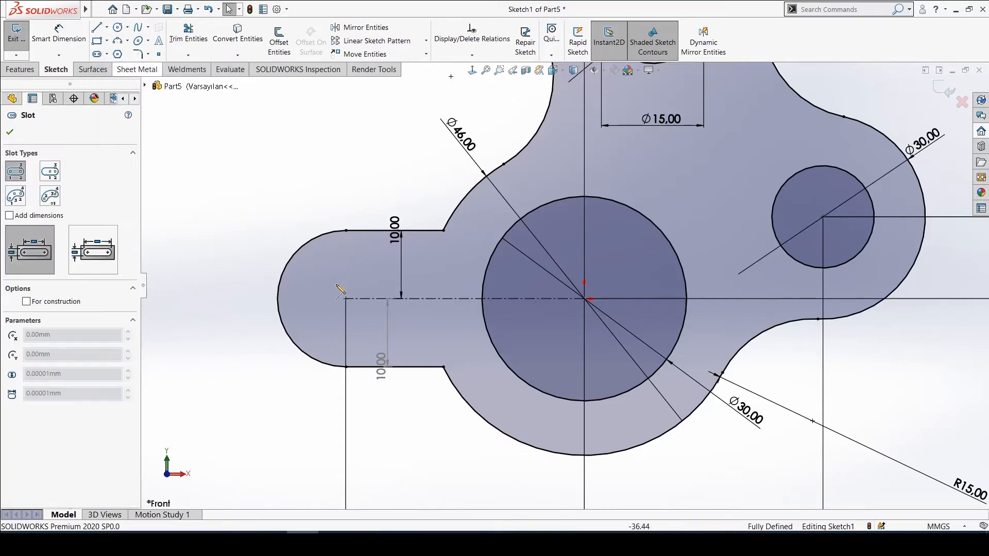
left_click(424, 298)
left_click(325, 319)
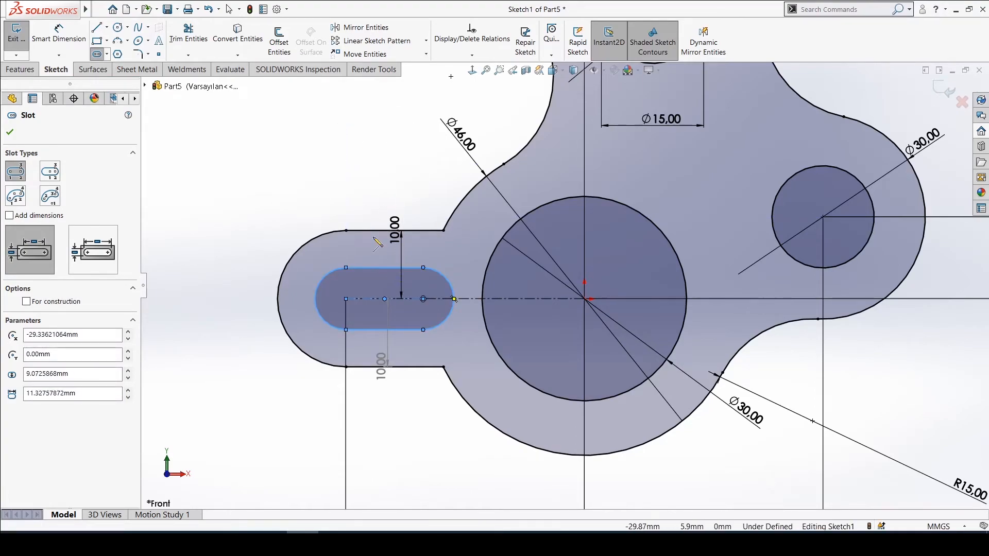
Dimension the straight edge of the left lobe's slot and set its length to 6 mm
right_click_drag(376, 248, 332, 110)
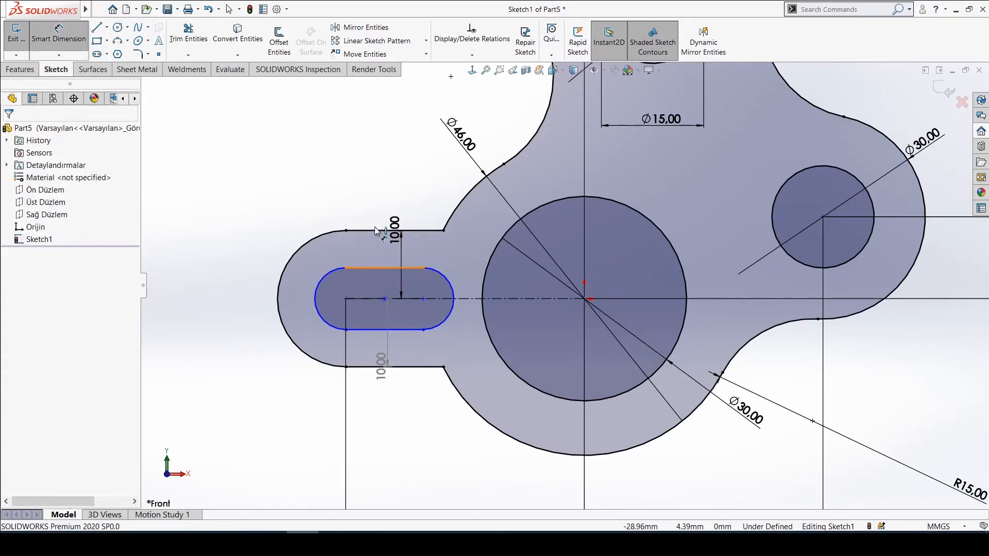
left_click(388, 269)
left_click(382, 191)
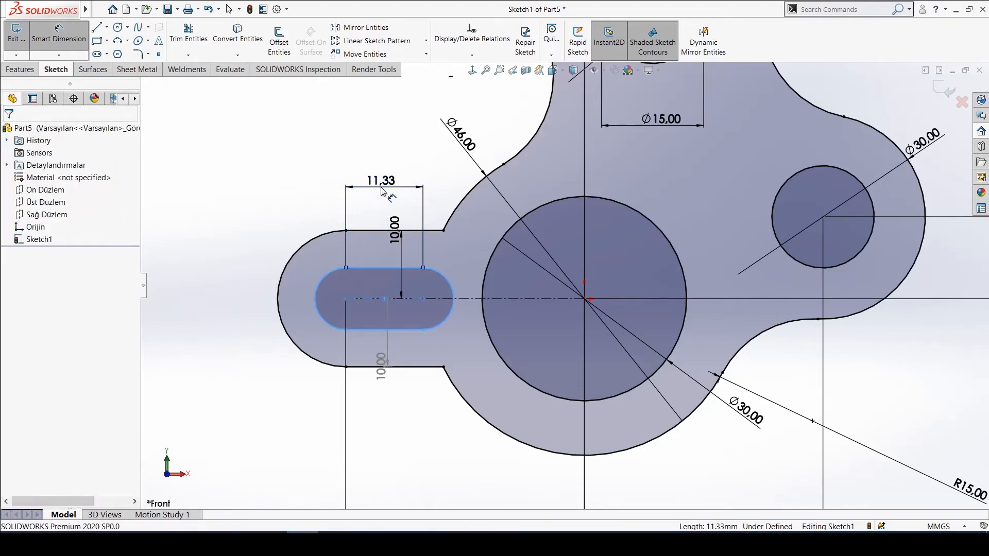
type("6")
key("Return")
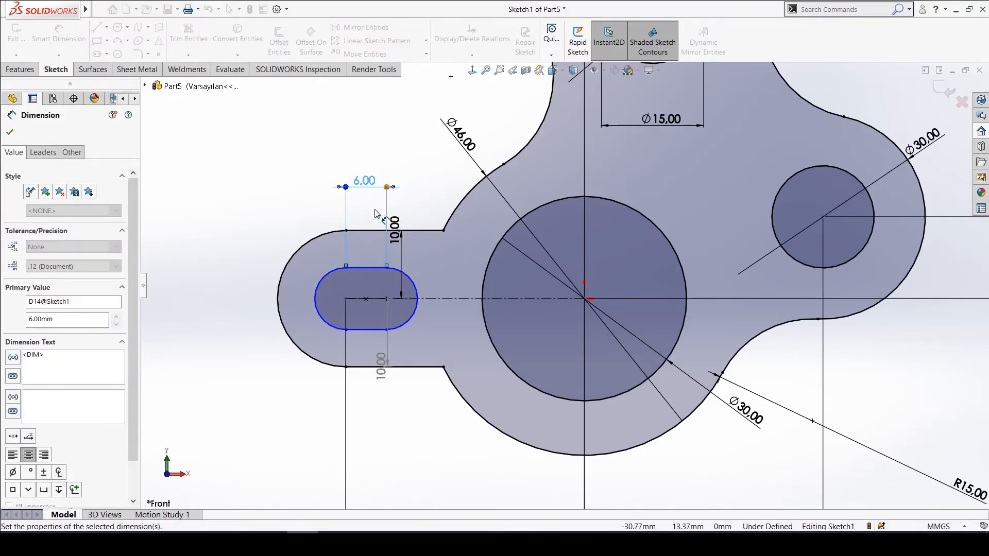
Set the end radius of the left lobe's slot to 3.5 mm
left_click(414, 285)
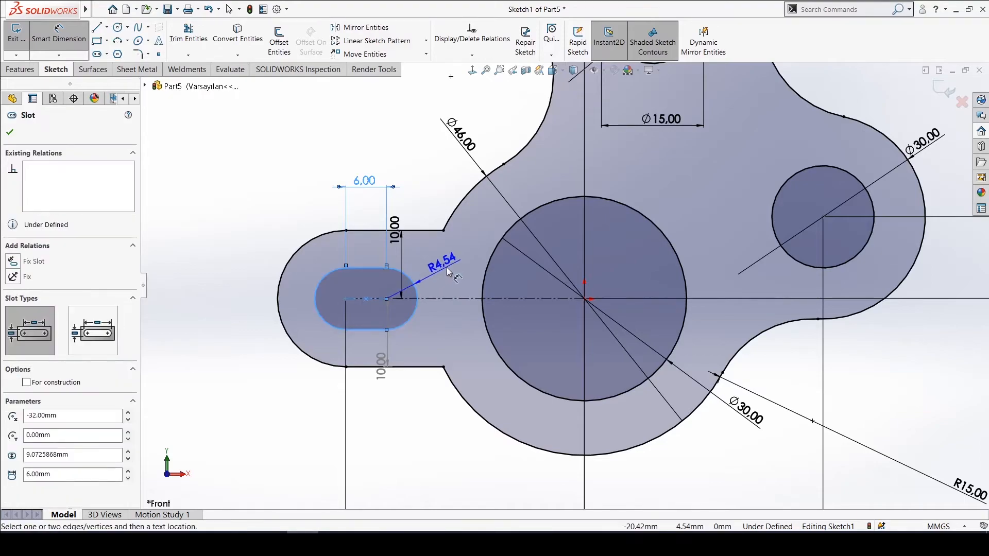
left_click(448, 266)
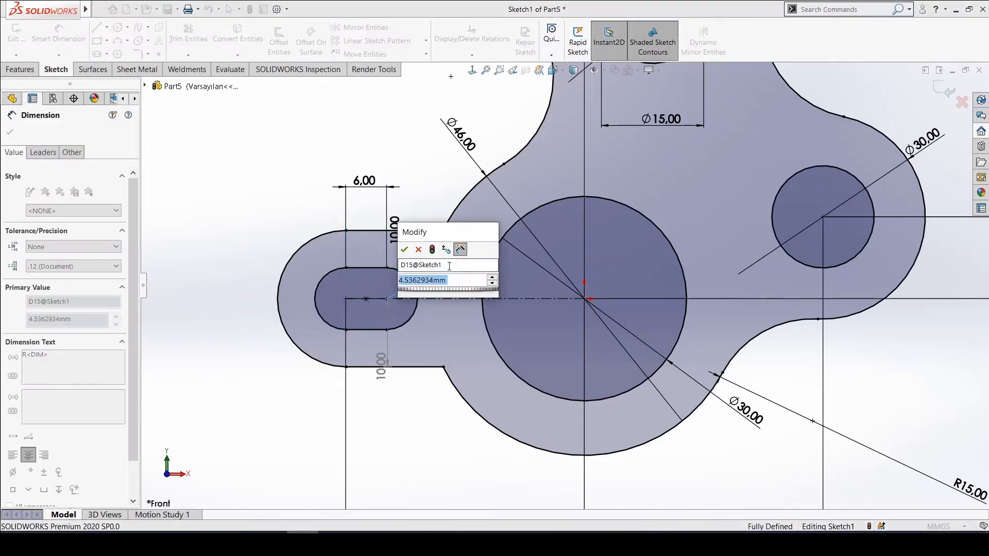
type("4.5")
key("Return")
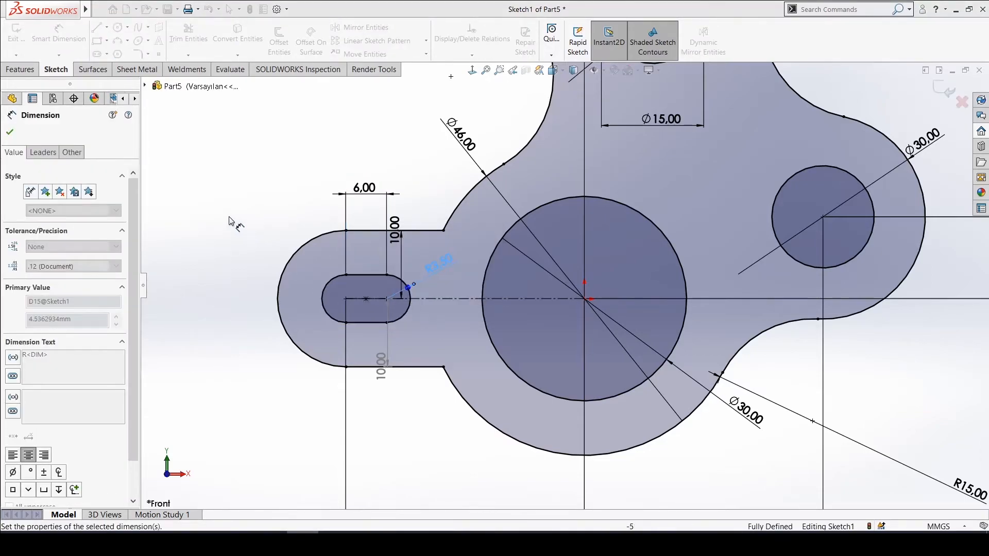
right_click(232, 221)
left_click(248, 252)
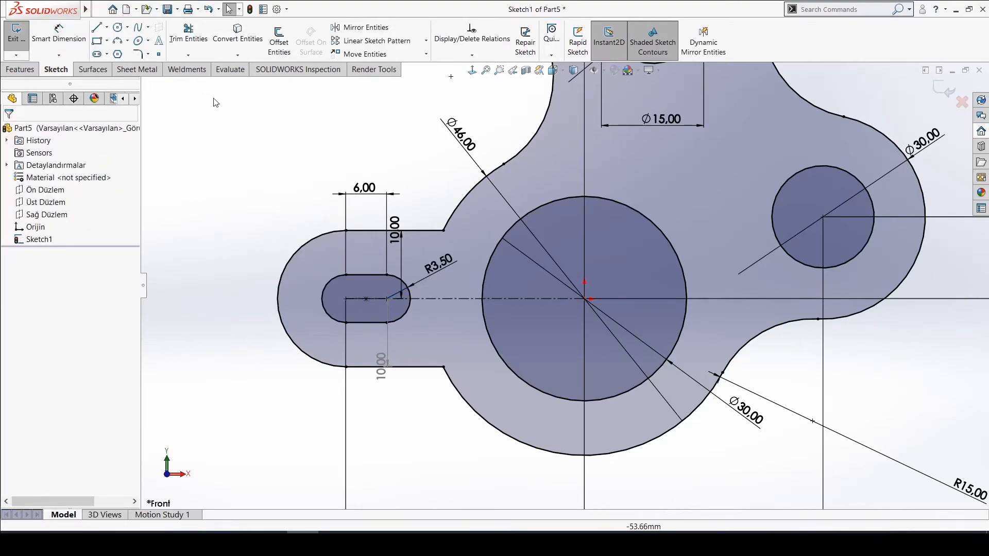
Fillet the two corners where the left lobe meets the large outer arc with a 5 mm radius
left_click(139, 53)
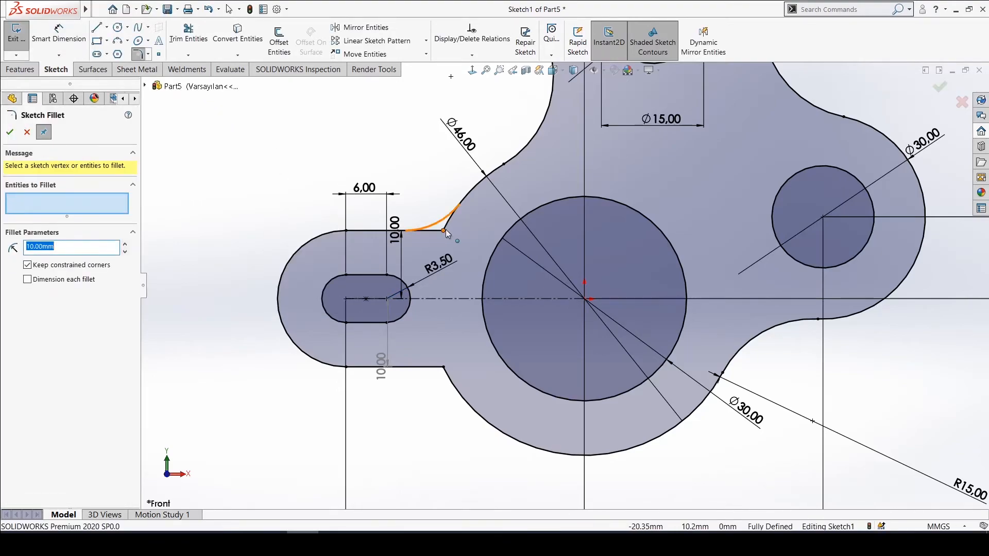
left_click(444, 231)
left_click(442, 366)
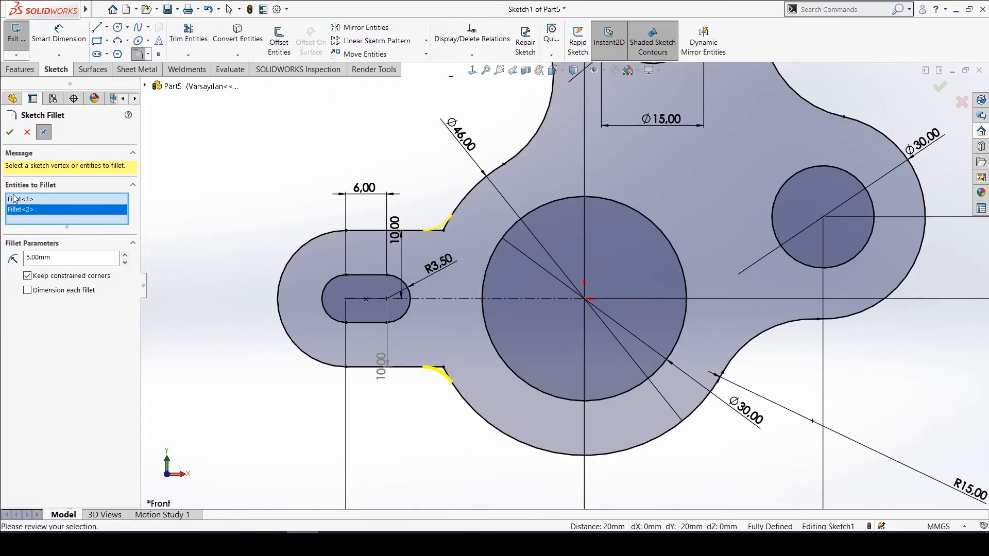
left_click(10, 131)
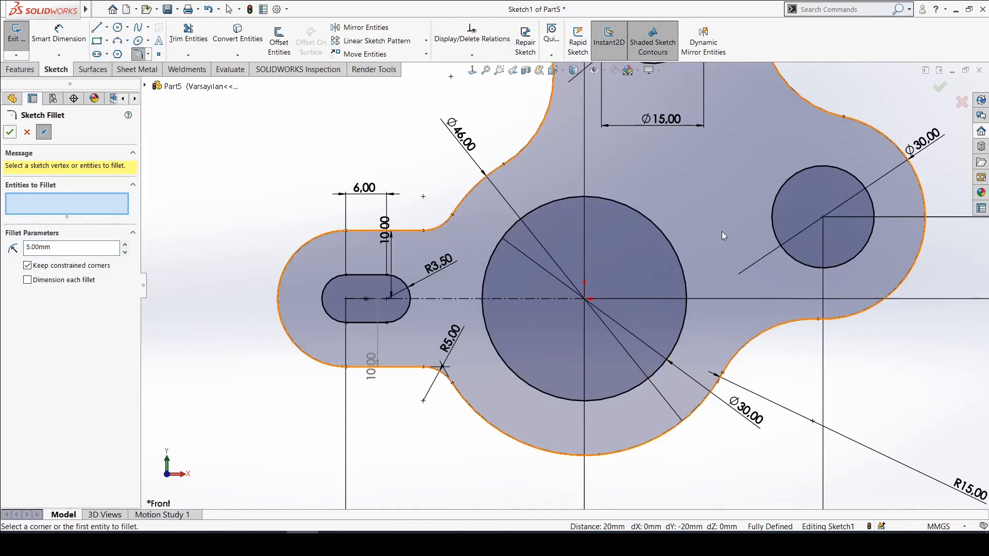
key("f")
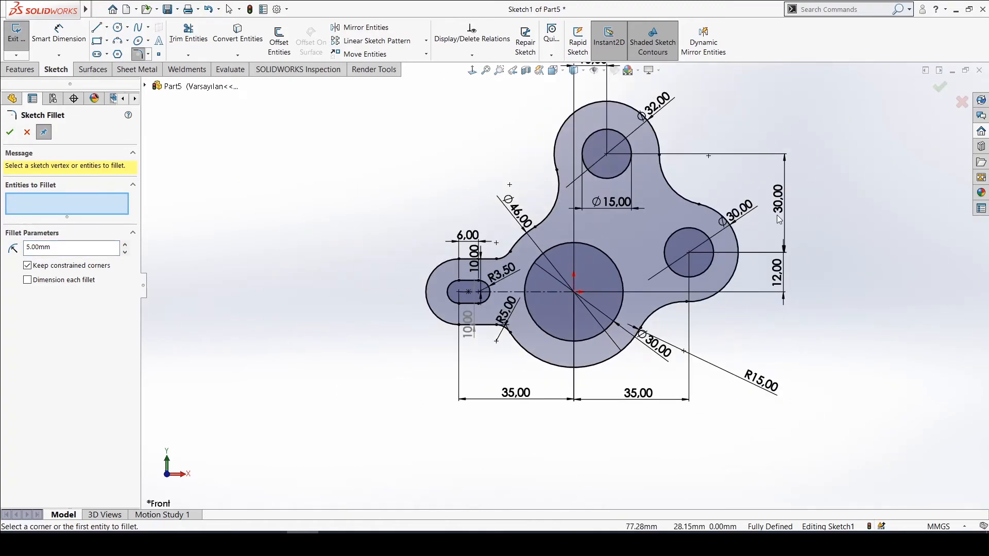
scroll(779, 215, "up", 2)
scroll(752, 221, "down", 2)
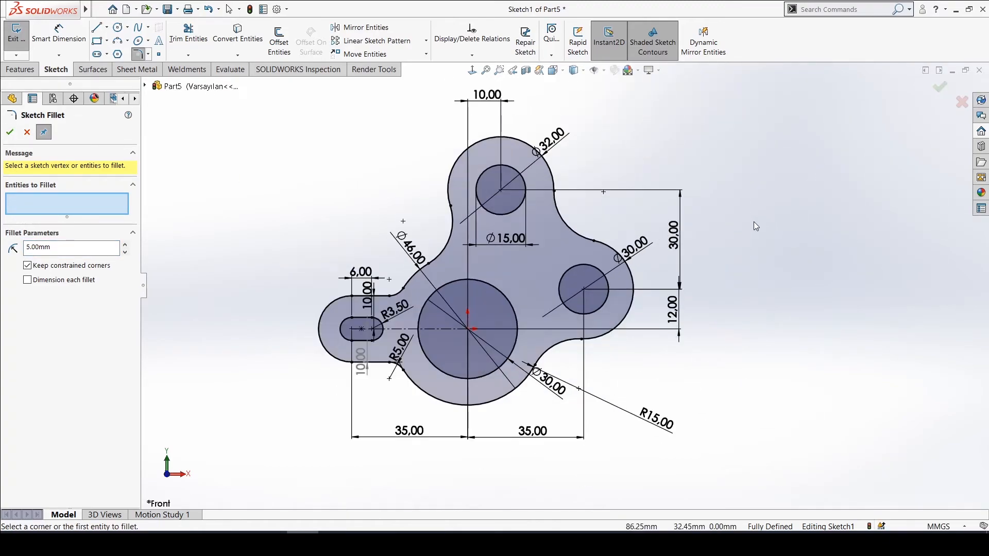
left_click(7, 132)
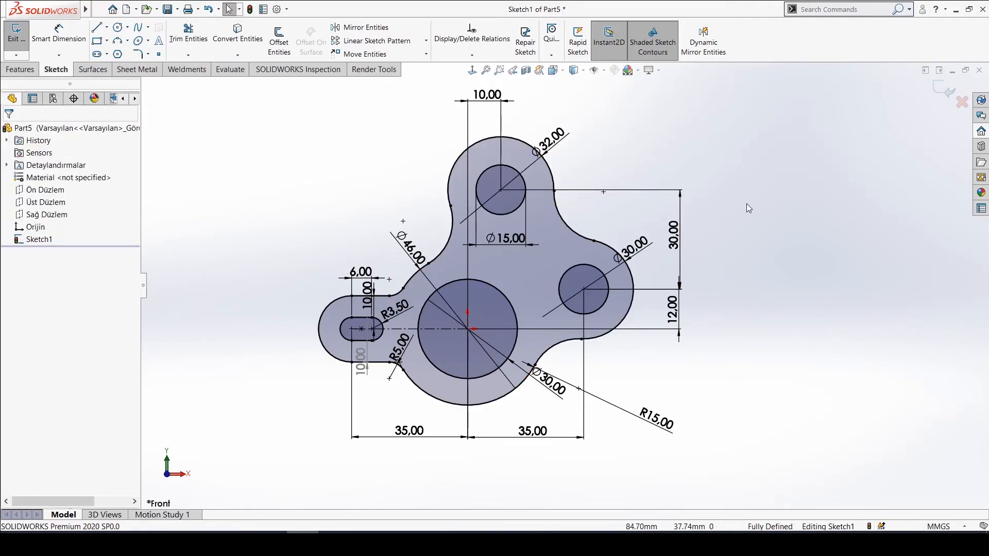
Extrude the finished plate profile as a boss with a blind depth of 5 mm
mouse_move(736, 200)
middle_mouse_down()
mouse_move(765, 195)
mouse_move(783, 174)
mouse_move(730, 181)
middle_mouse_up()
left_click(472, 70)
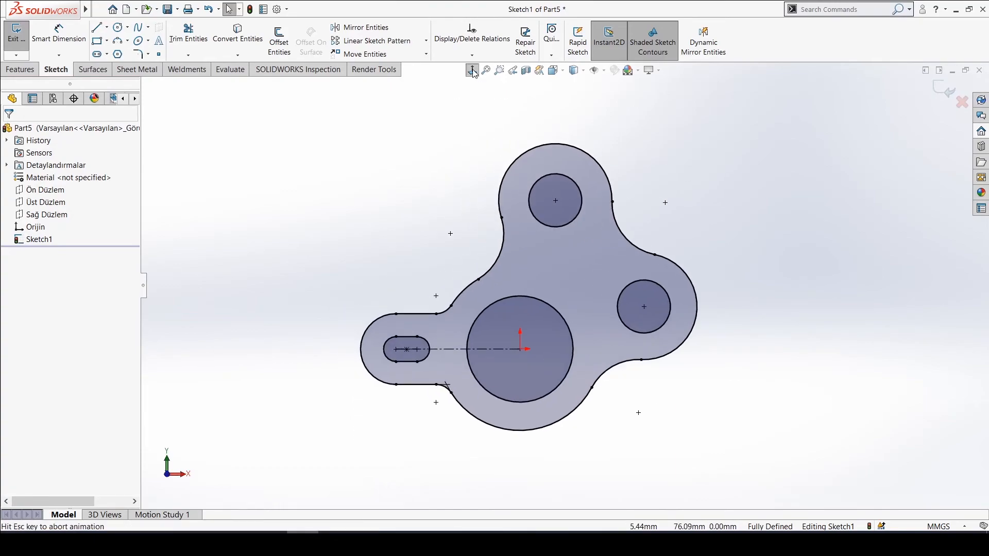
left_click(20, 69)
left_click(22, 41)
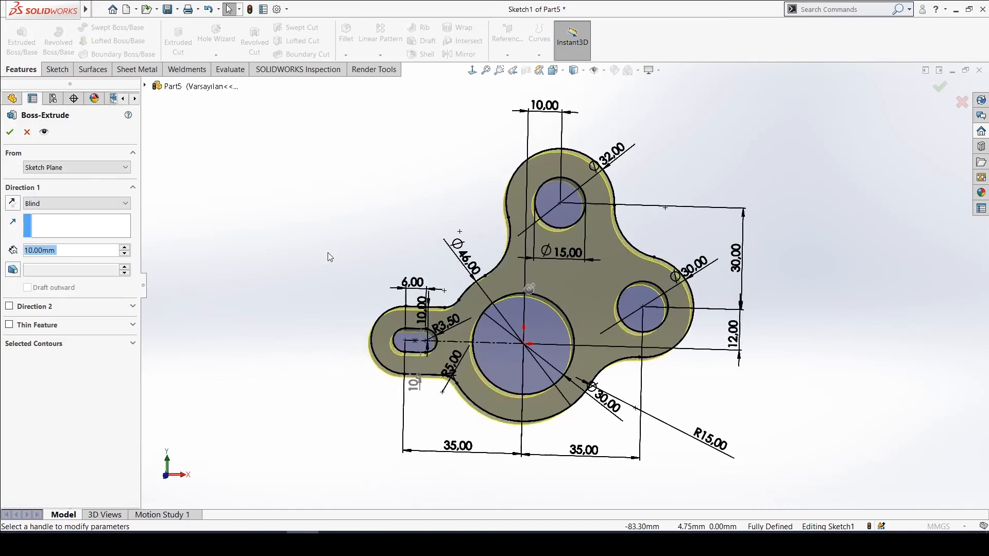
type("5")
key("Return")
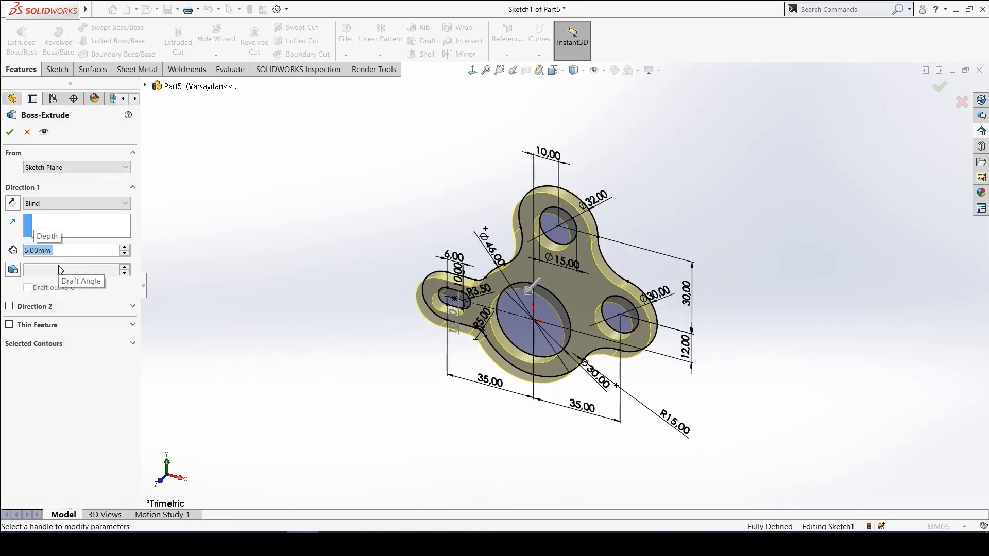
left_click(10, 132)
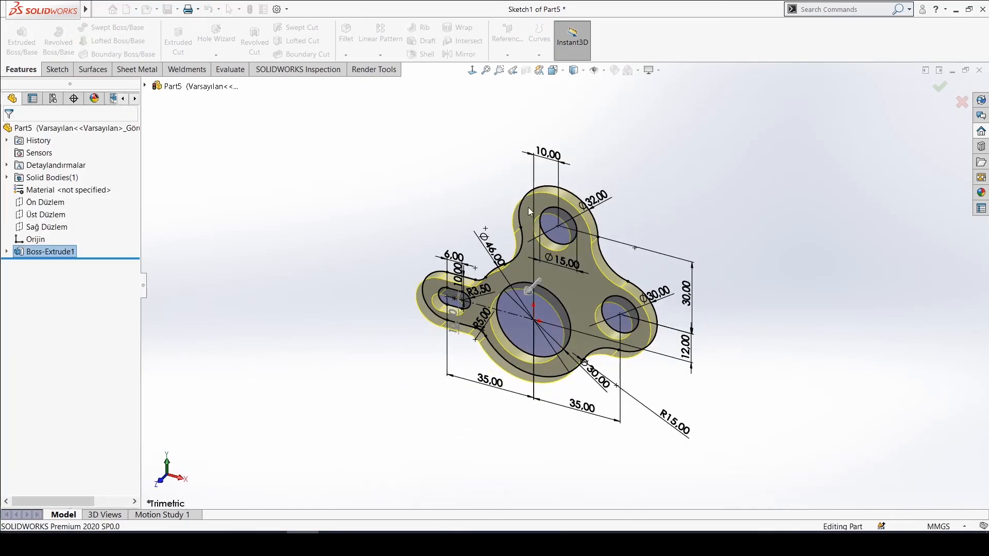